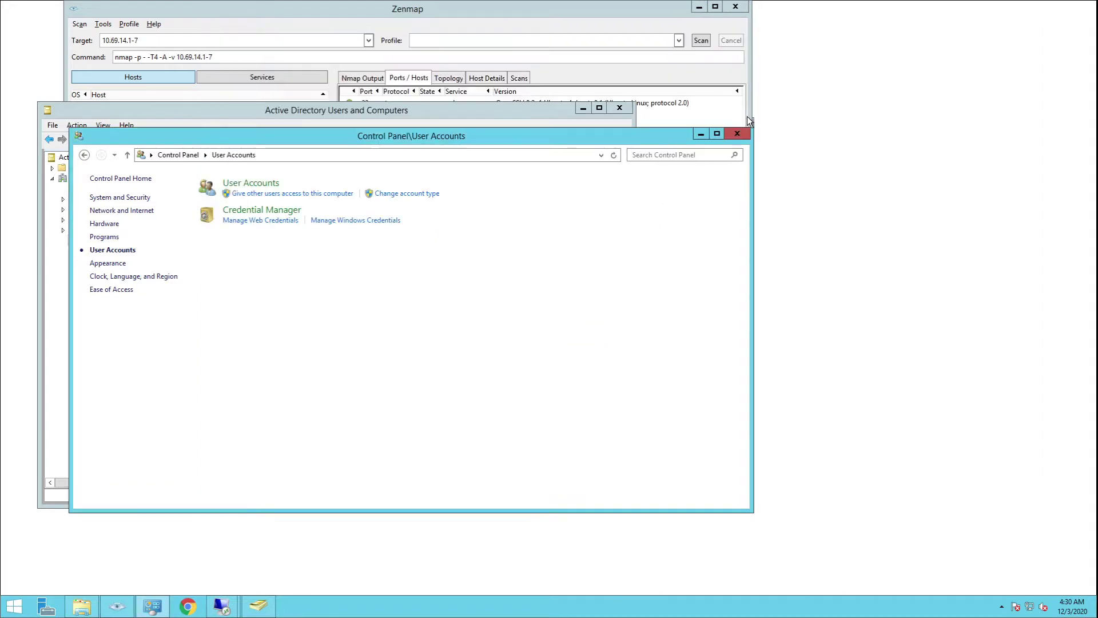
Close the User Accounts, Active Directory Users and Computers, Zenmap and curl bin folder windows, dismissing the open user properties dialog
{"action": "left_click", "coordinate": [737, 134]}
{"action": "left_click", "coordinate": [626, 109]}
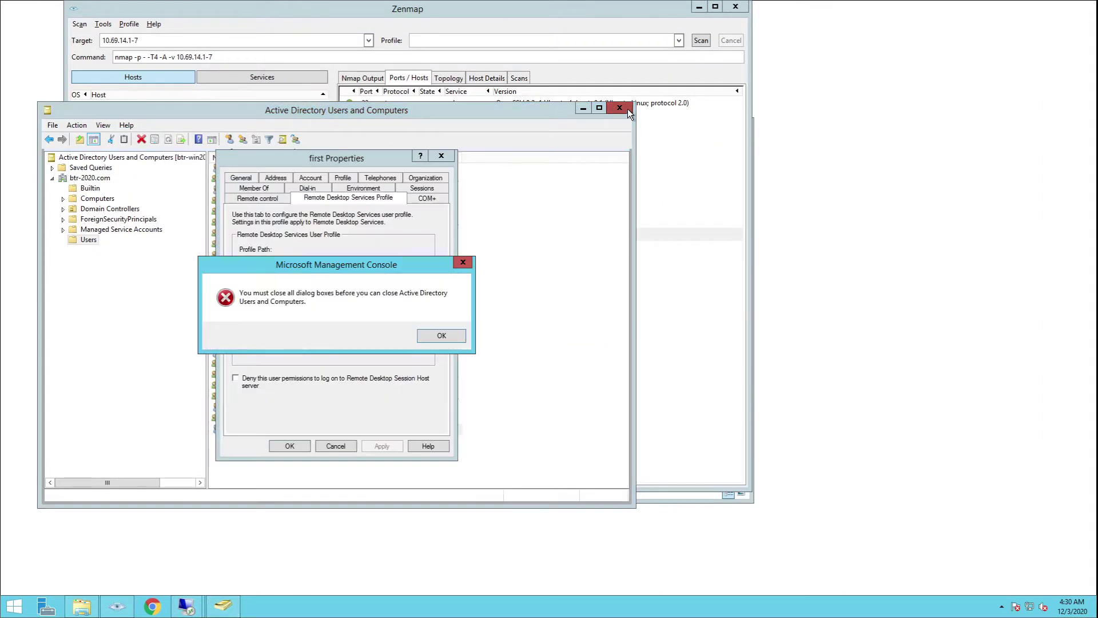
{"action": "left_click", "coordinate": [455, 338]}
{"action": "left_click", "coordinate": [449, 161]}
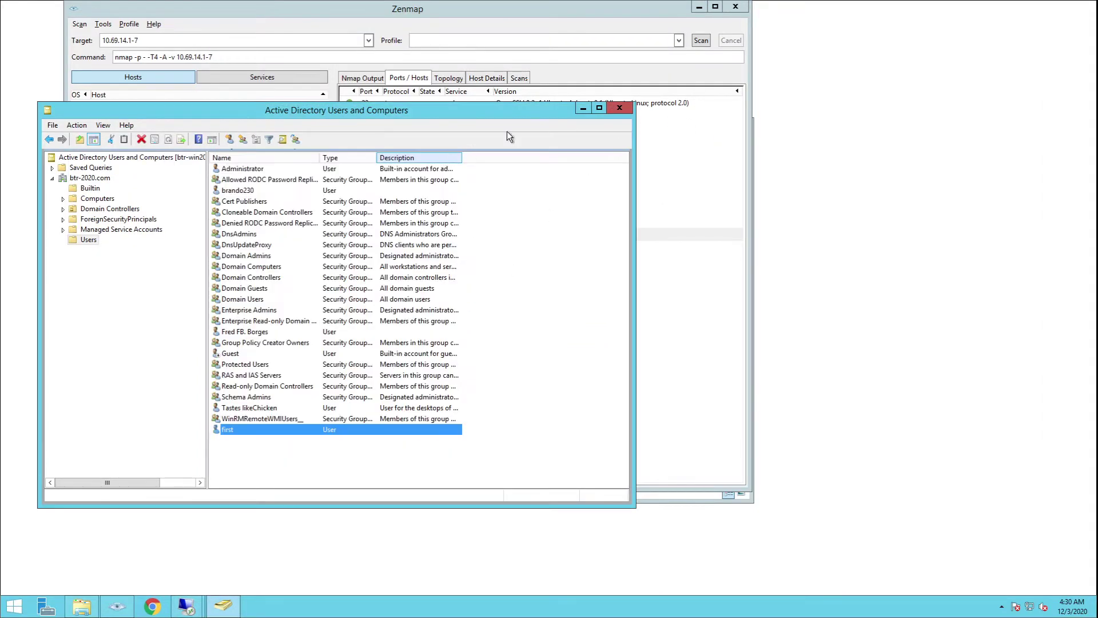
{"action": "left_click", "coordinate": [621, 107]}
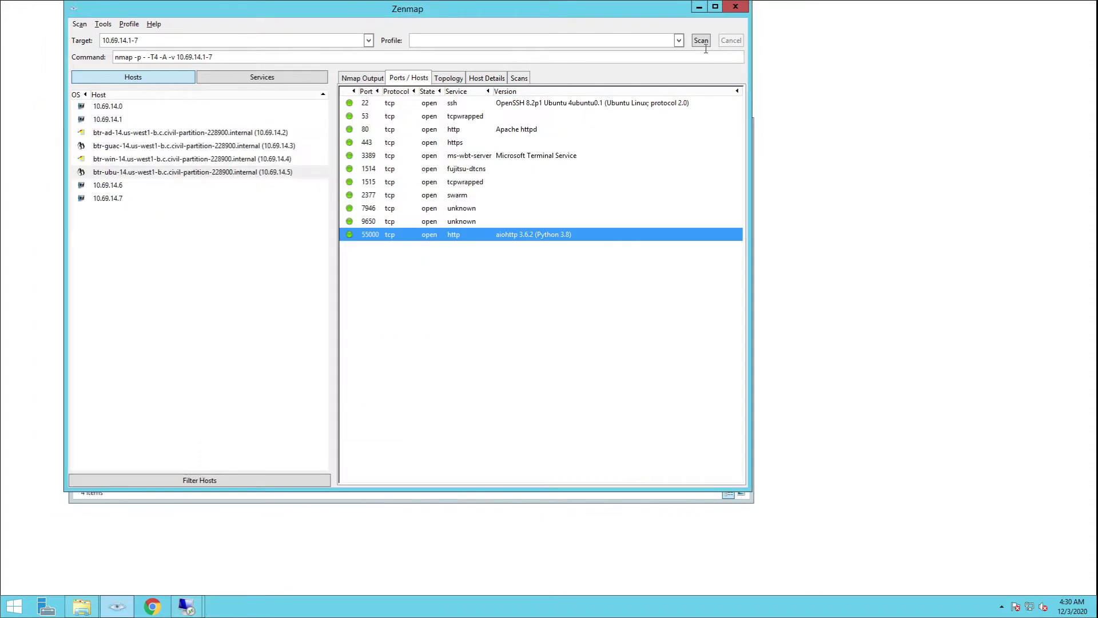
{"action": "left_click", "coordinate": [732, 9]}
{"action": "left_click", "coordinate": [120, 115]}
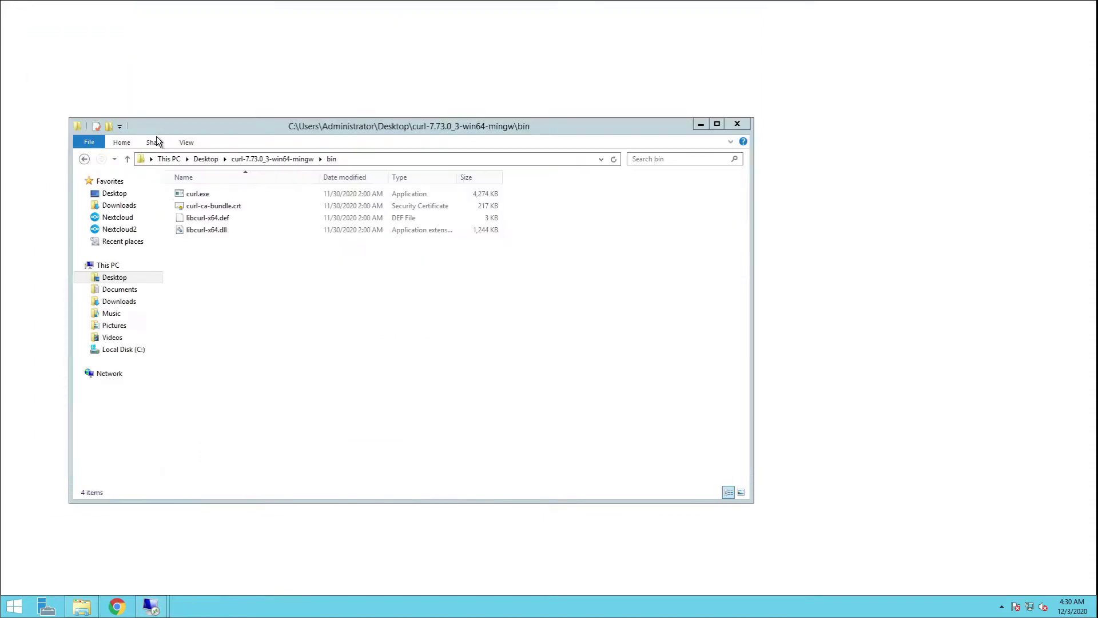
{"action": "left_click", "coordinate": [741, 124]}
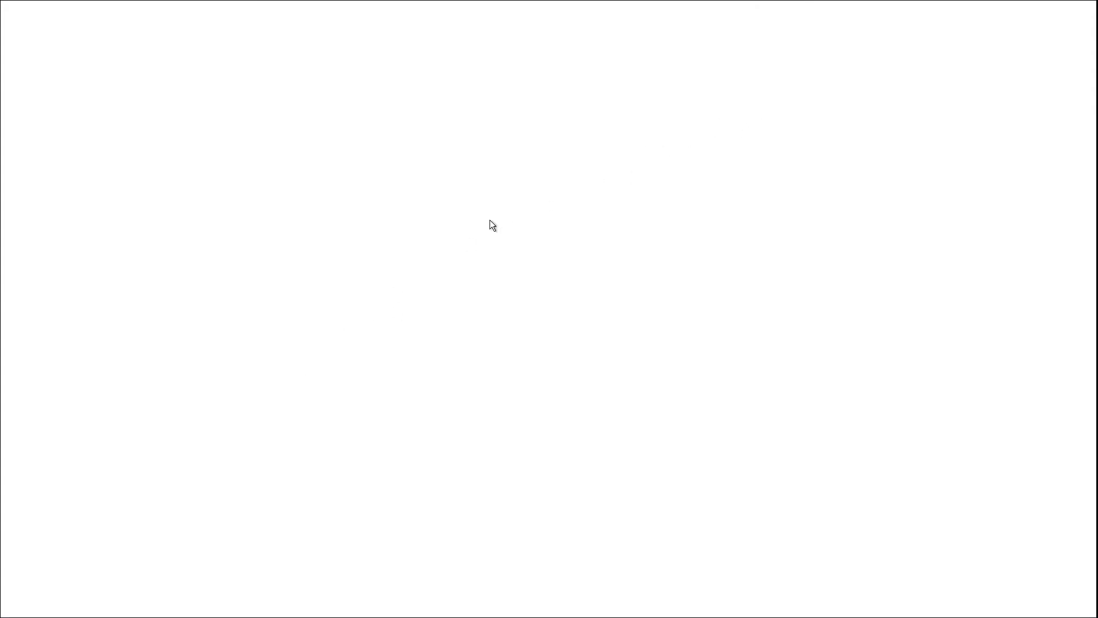
Open File Explorer over the blank remote screen and close the Remote Desktop Connection windows, including the 10.69.14.5 session
{"action": "key", "text": "super"}
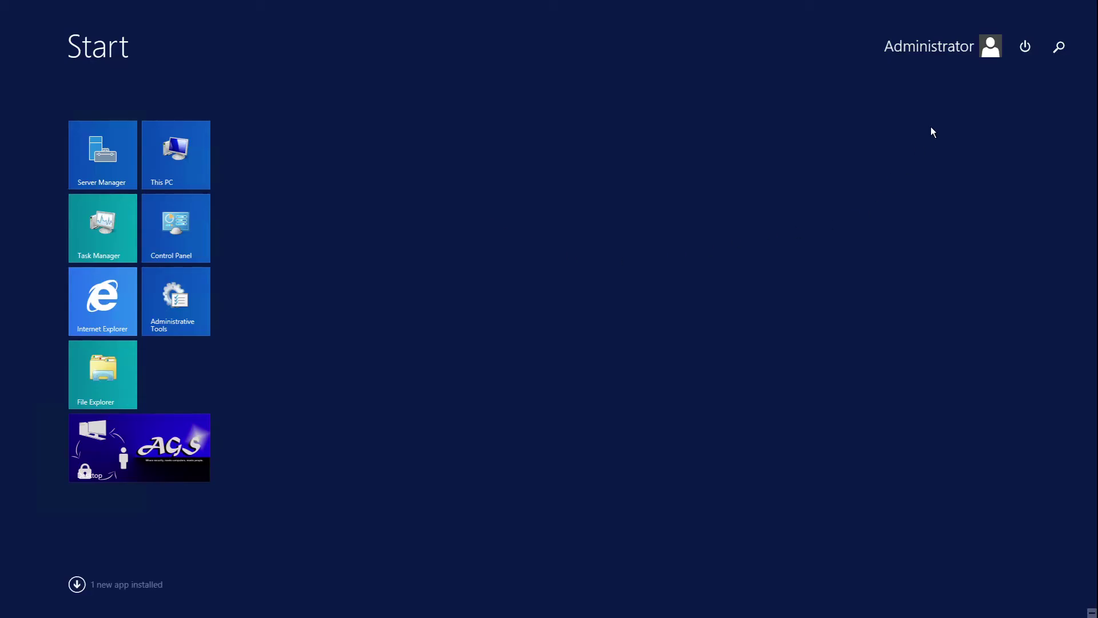
{"action": "left_click", "coordinate": [94, 376]}
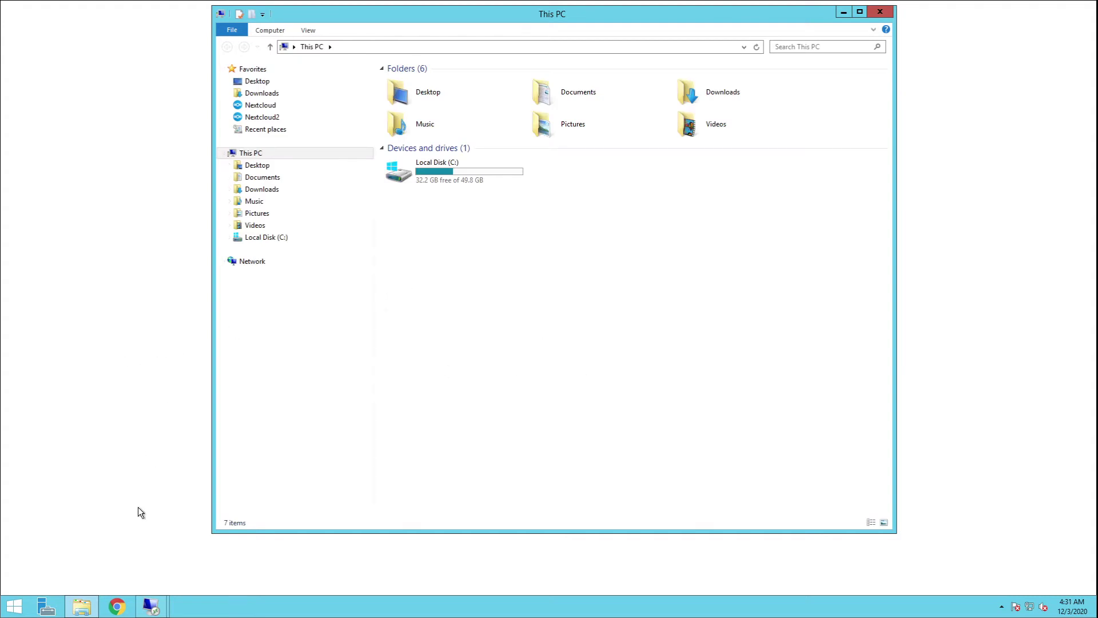
{"action": "mouse_move", "coordinate": [147, 602]}
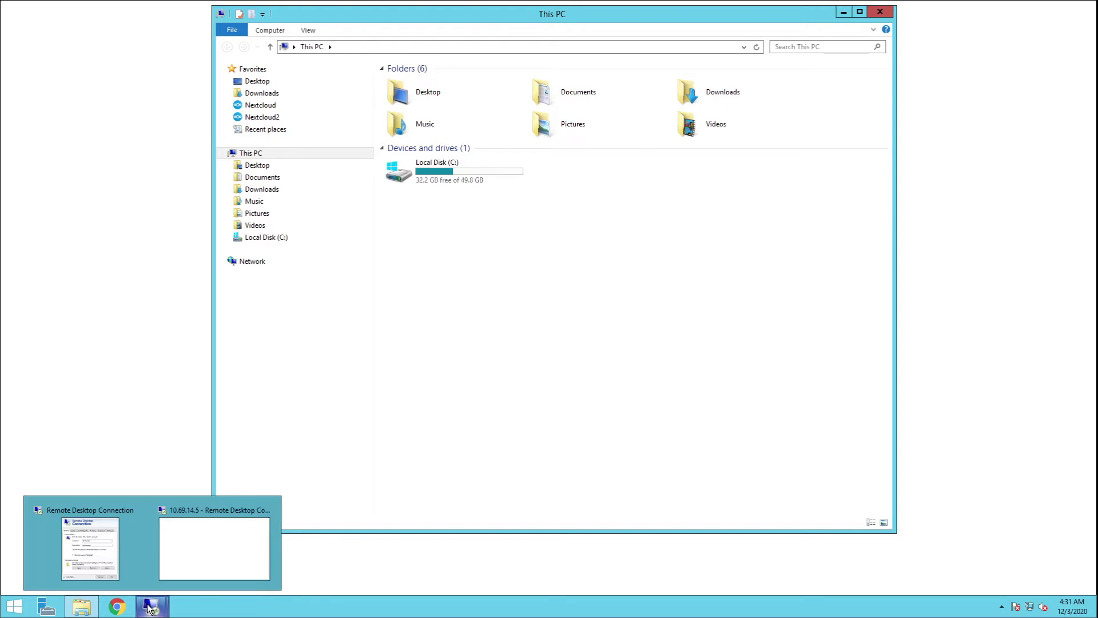
{"action": "left_click", "coordinate": [144, 511]}
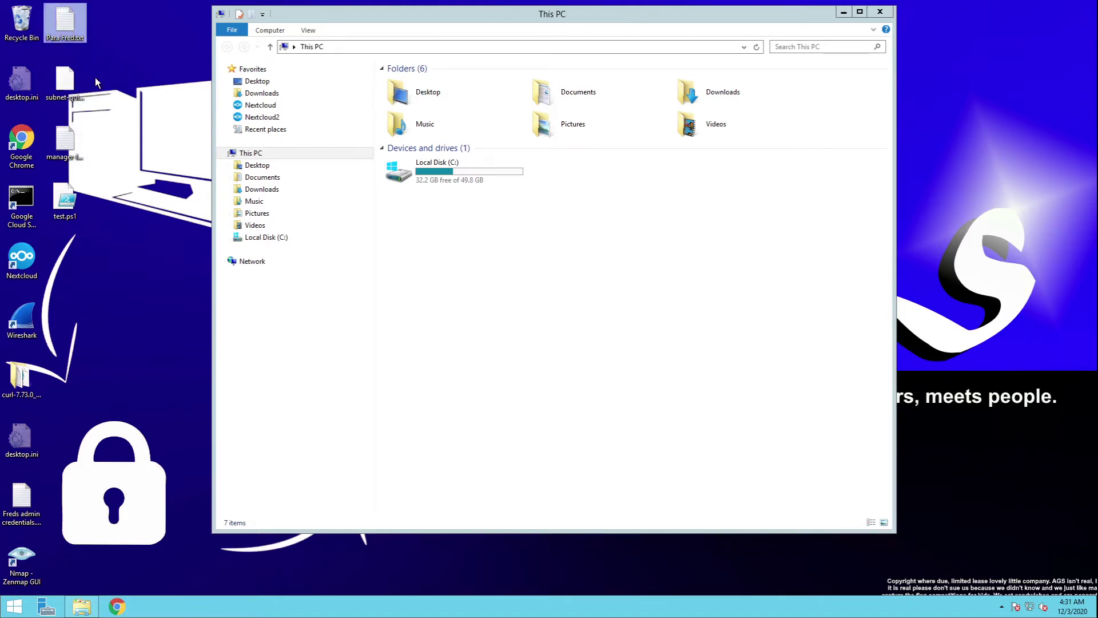
Delete the desktop's text files, subnet scan file, test.ps1, curl folder, and the Google Cloud SDK Shell, Wireshark and Nmap - Zenmap GUI shortcuts
{"action": "left_click", "coordinate": [70, 91], "text": "ctrl"}
{"action": "left_click", "coordinate": [68, 143], "text": "ctrl"}
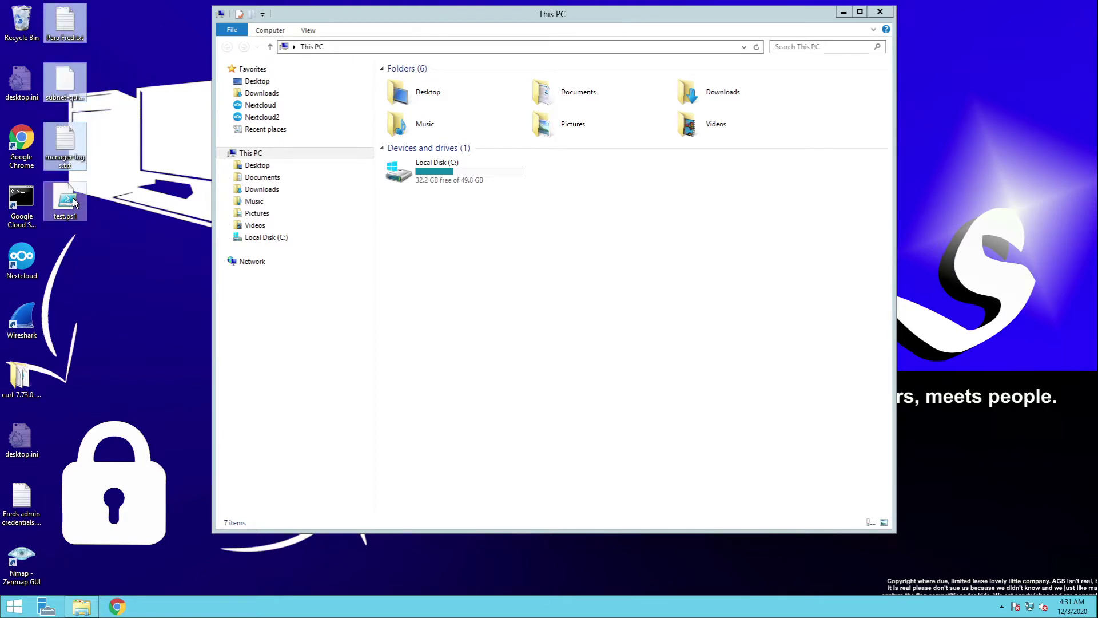
{"action": "left_click", "coordinate": [74, 198], "text": "ctrl"}
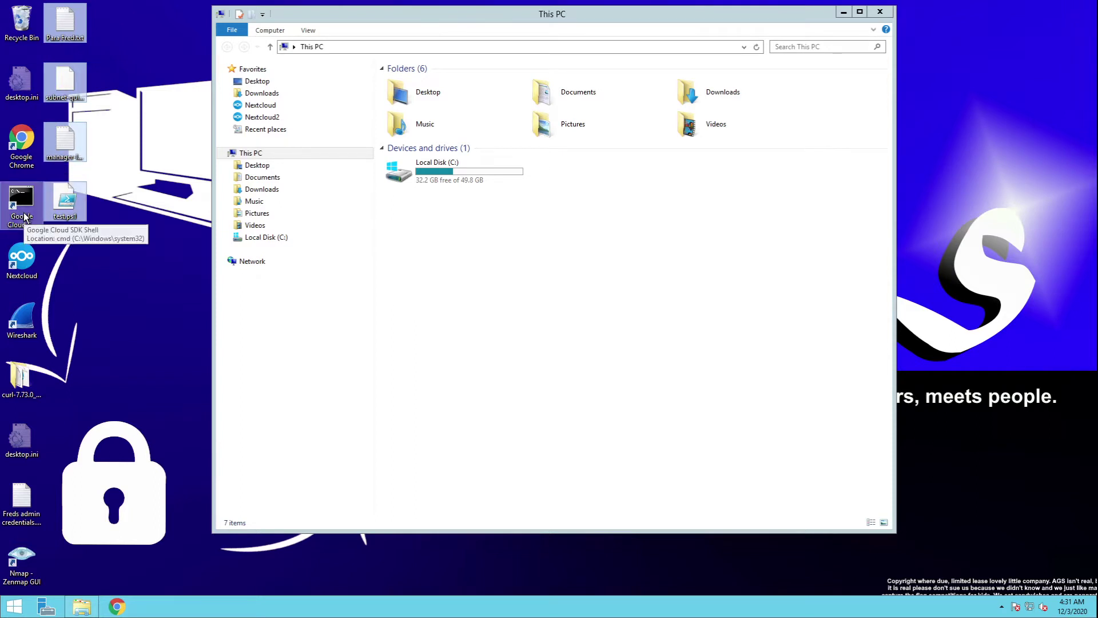
{"action": "left_click", "coordinate": [25, 216], "text": "ctrl"}
{"action": "left_click", "coordinate": [23, 323], "text": "ctrl"}
{"action": "left_click", "coordinate": [23, 379], "text": "ctrl"}
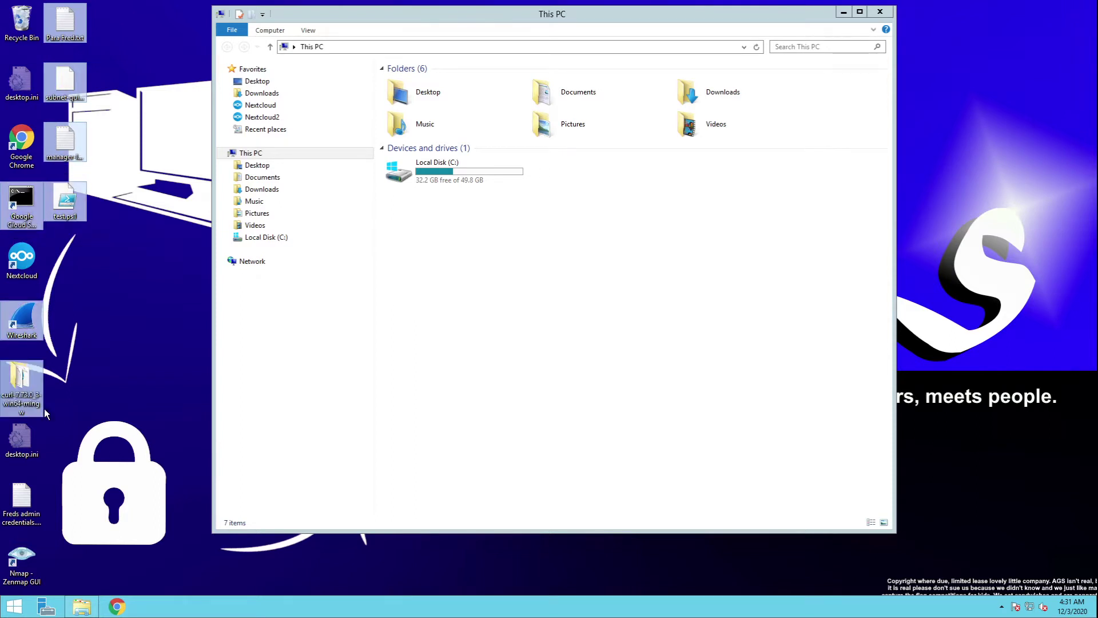
{"action": "left_click", "coordinate": [32, 506], "text": "ctrl"}
{"action": "left_click", "coordinate": [33, 571], "text": "ctrl"}
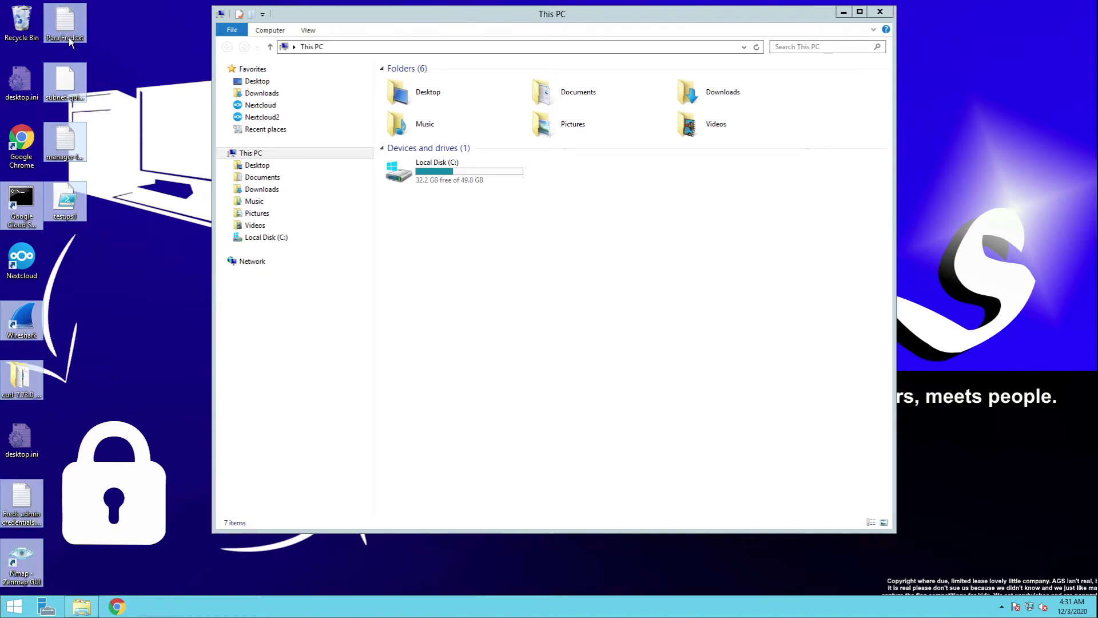
{"action": "key", "text": "Delete"}
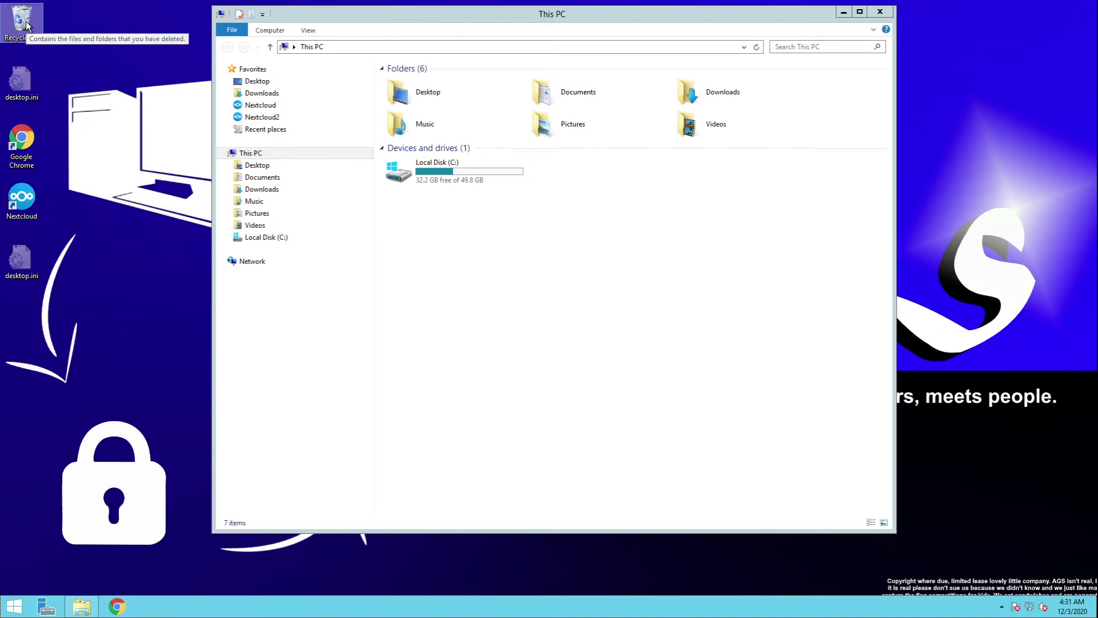
Permanently empty the Recycle Bin and close the Recycle Bin and This PC windows
{"action": "double_click", "coordinate": [25, 22]}
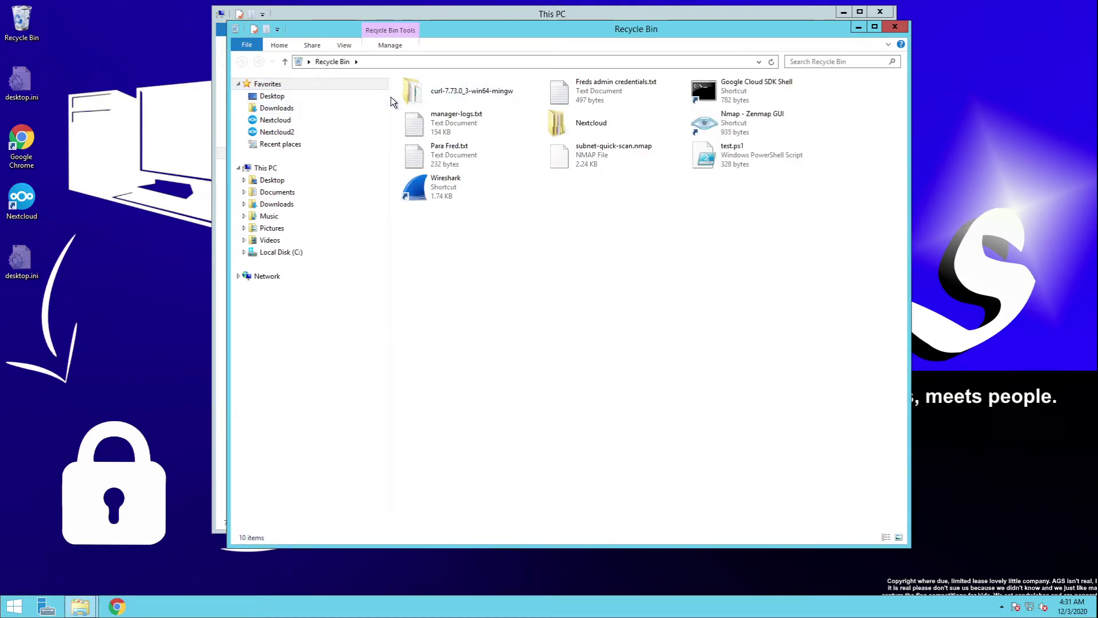
{"action": "left_click", "coordinate": [392, 45]}
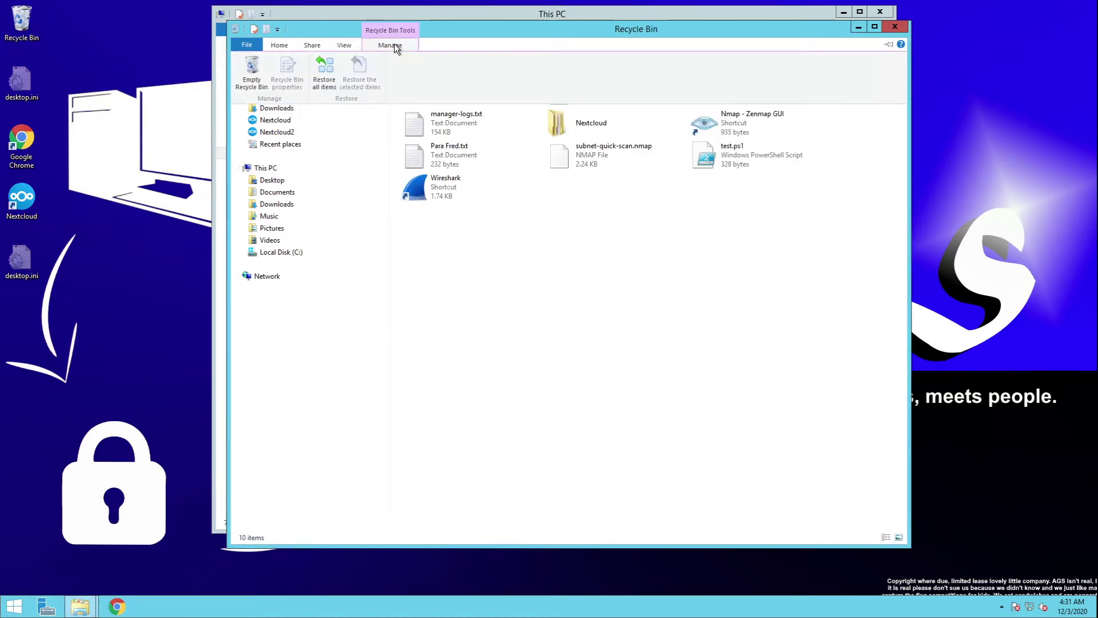
{"action": "left_click", "coordinate": [244, 73]}
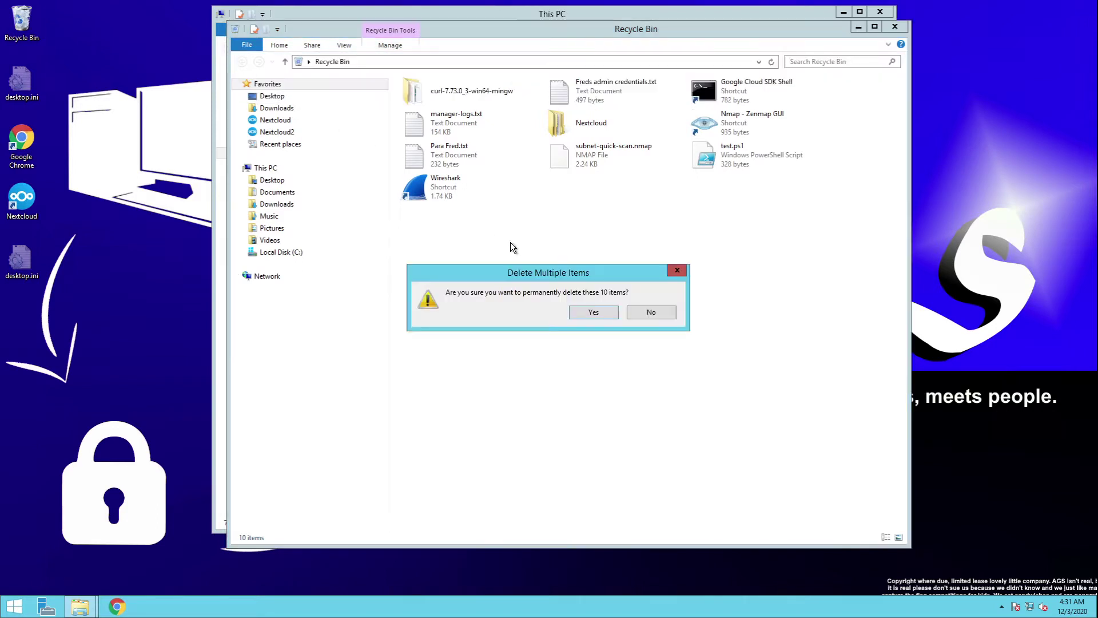
{"action": "left_click", "coordinate": [606, 310]}
{"action": "left_click", "coordinate": [896, 26]}
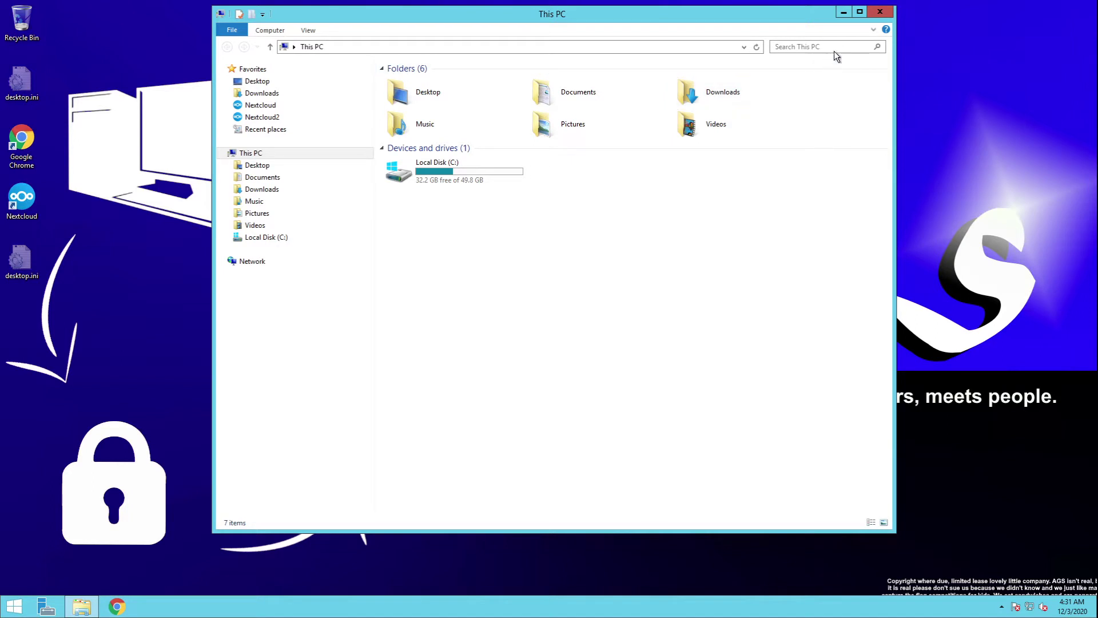
{"action": "left_click", "coordinate": [878, 12]}
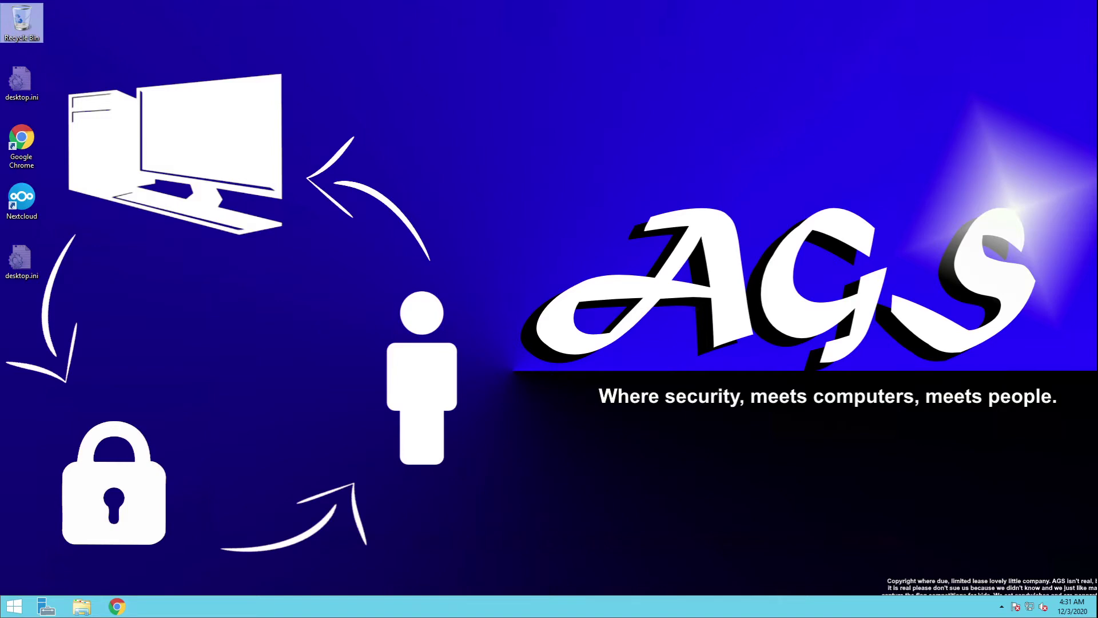
Open Control Panel, view its items as small icons, and show Programs and Features in a maximized window
{"action": "left_click", "coordinate": [649, 169]}
{"action": "key", "text": "super"}
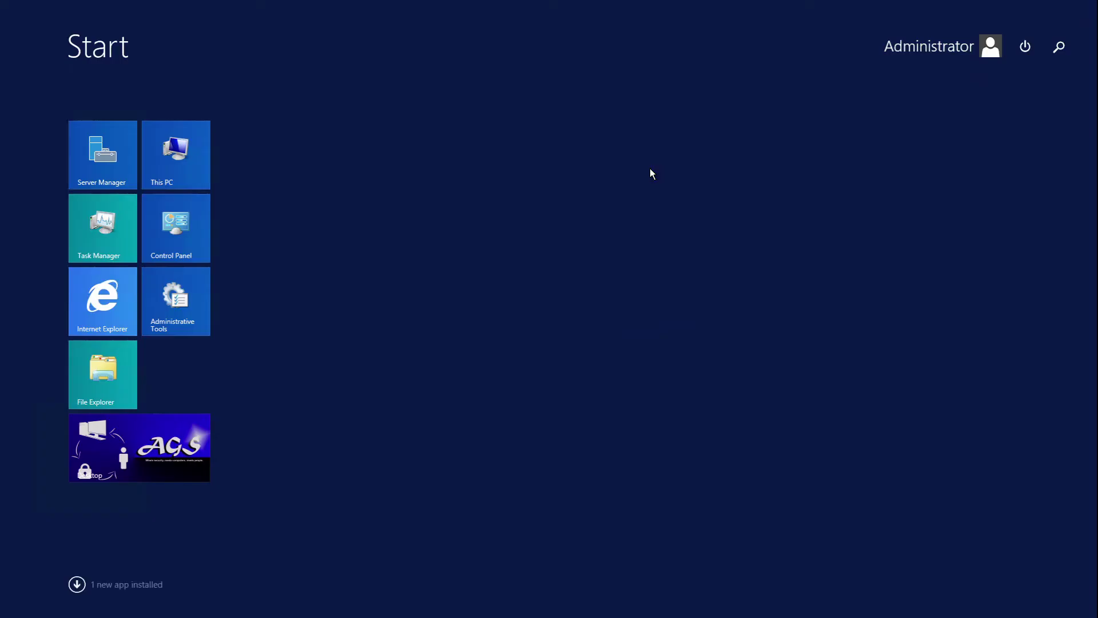
{"action": "type", "text": "control Panel"}
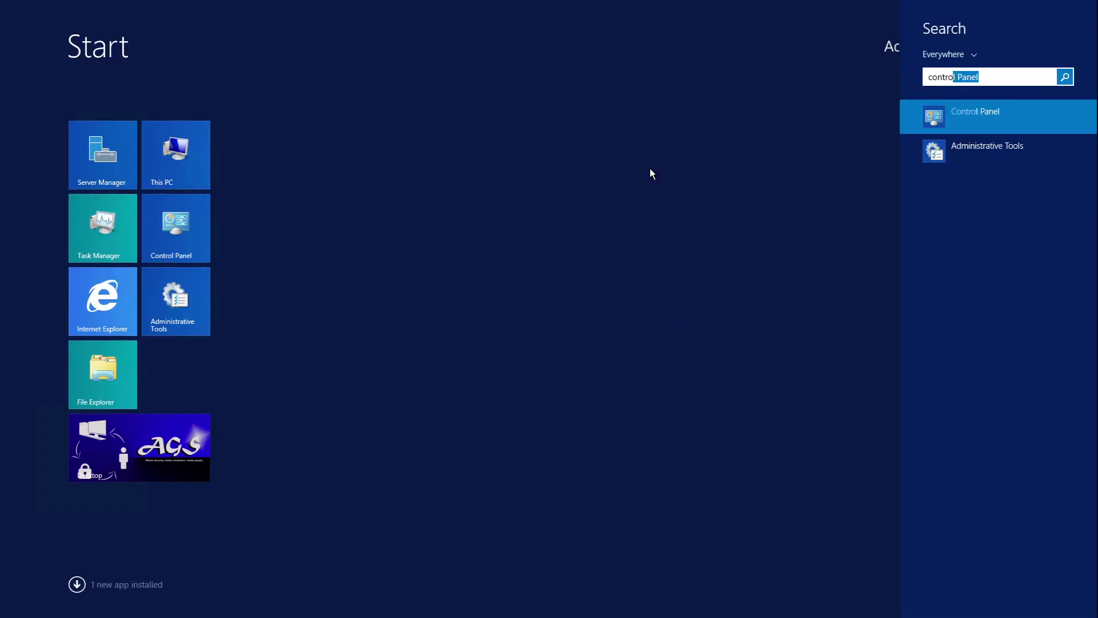
{"action": "key", "text": "Return"}
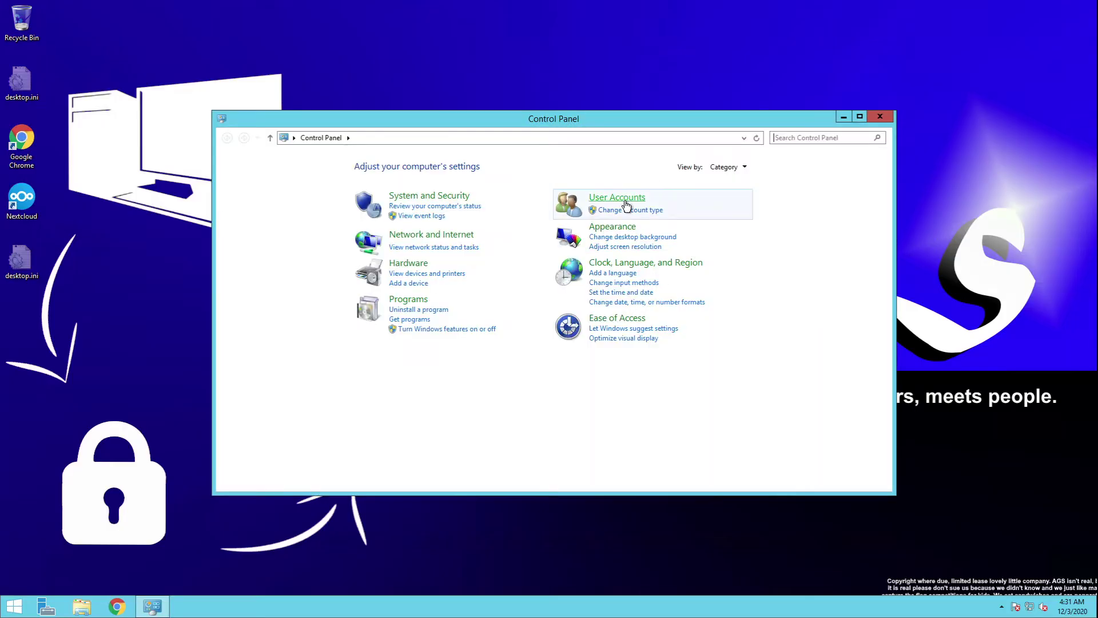
{"action": "left_click", "coordinate": [729, 167]}
{"action": "left_click", "coordinate": [742, 208]}
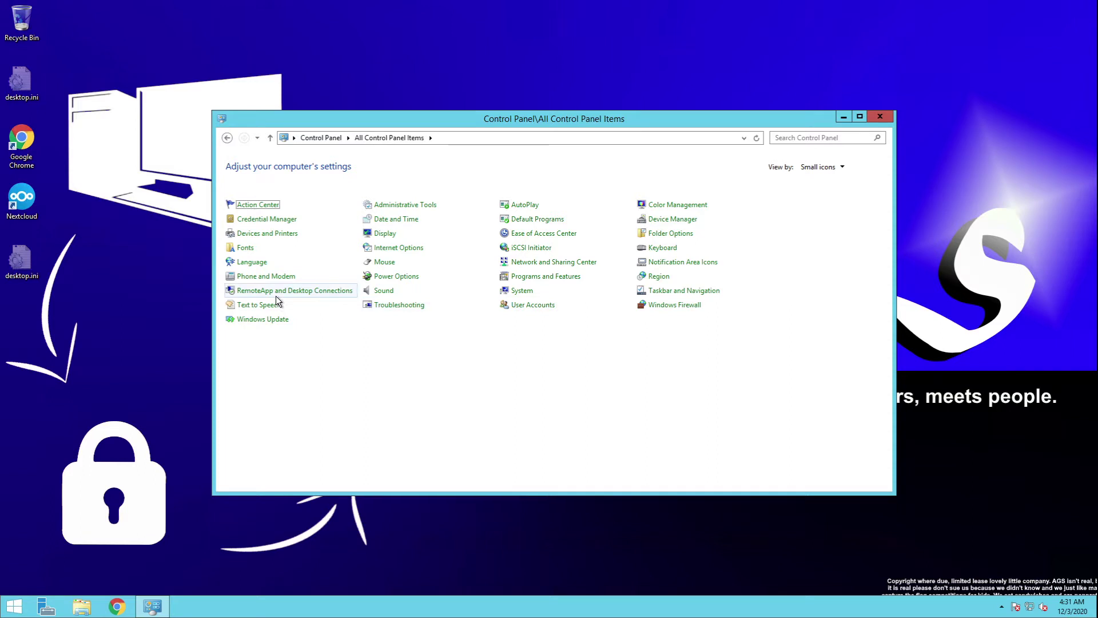
{"action": "left_click", "coordinate": [543, 277]}
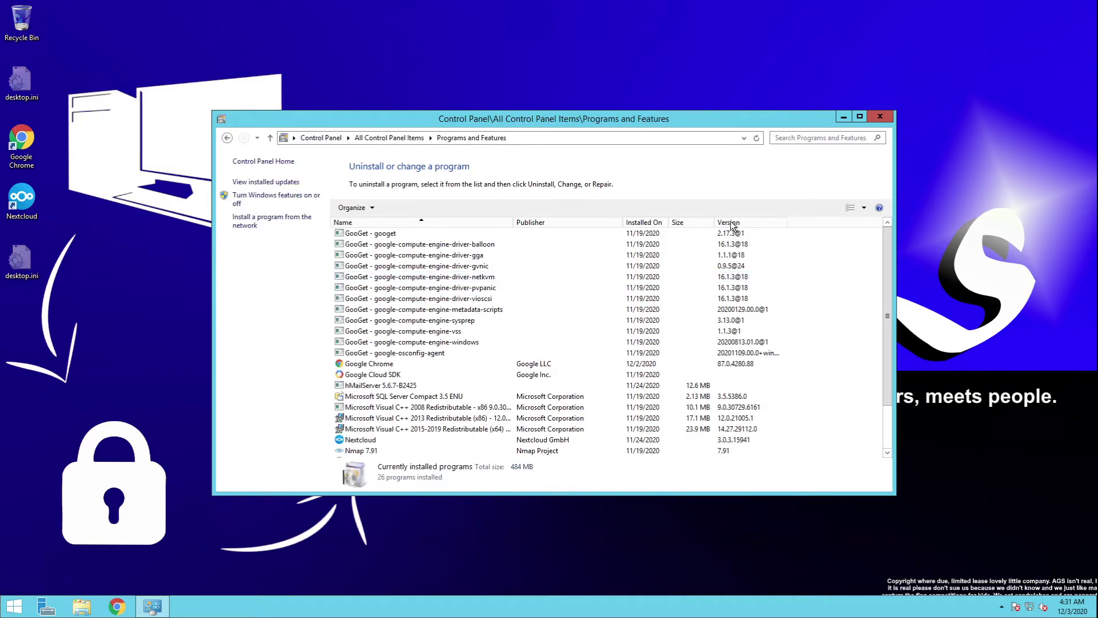
{"action": "left_click", "coordinate": [858, 116]}
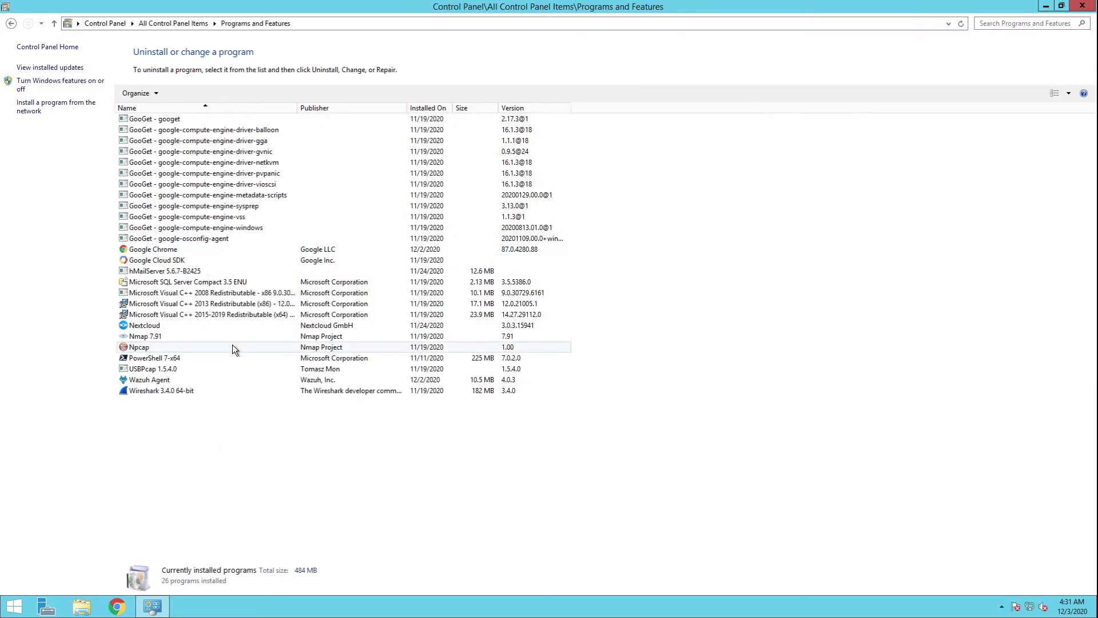
Uninstall Wireshark 3.4.0 64-bit, continuing despite other logged-on users, and finish the uninstall wizard
{"action": "left_click", "coordinate": [165, 390]}
{"action": "right_click", "coordinate": [165, 390]}
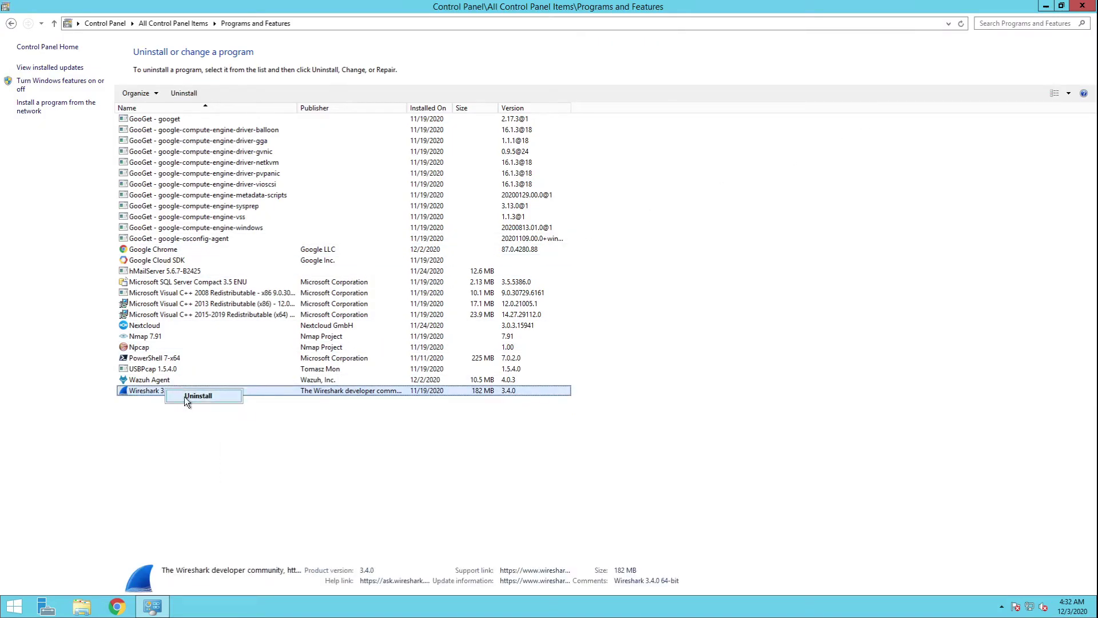
{"action": "left_click", "coordinate": [188, 396]}
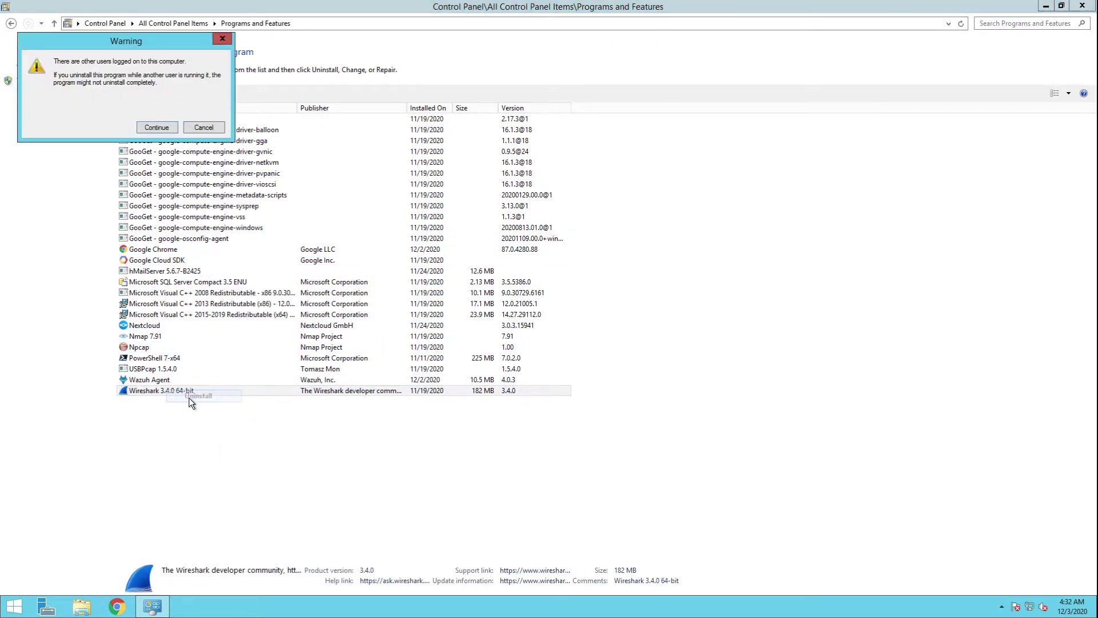
{"action": "left_click", "coordinate": [169, 132]}
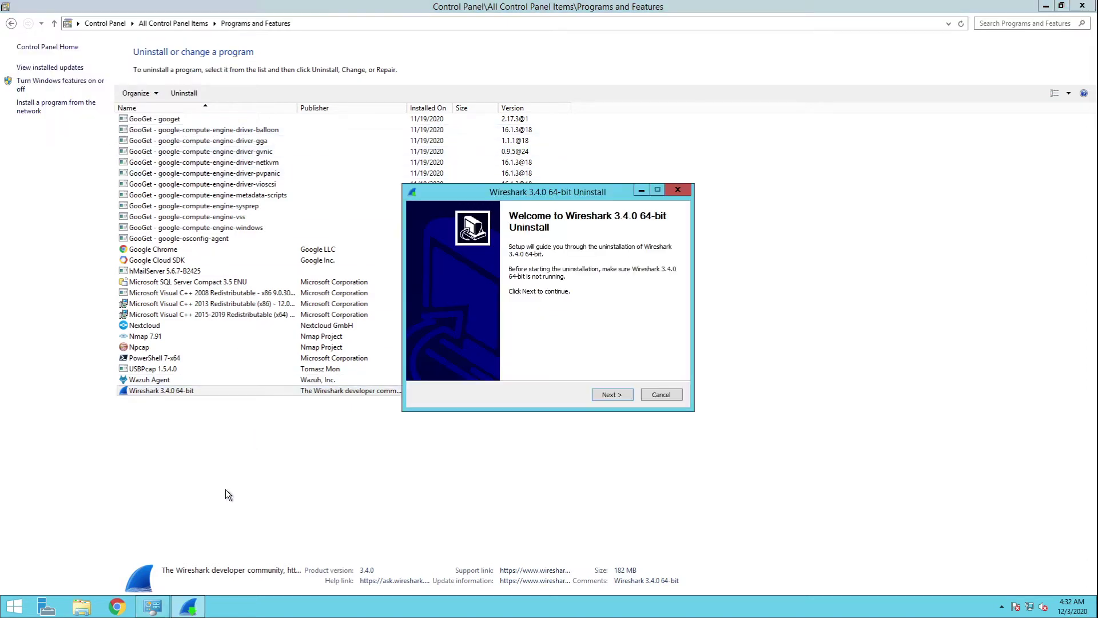
{"action": "left_click", "coordinate": [609, 395]}
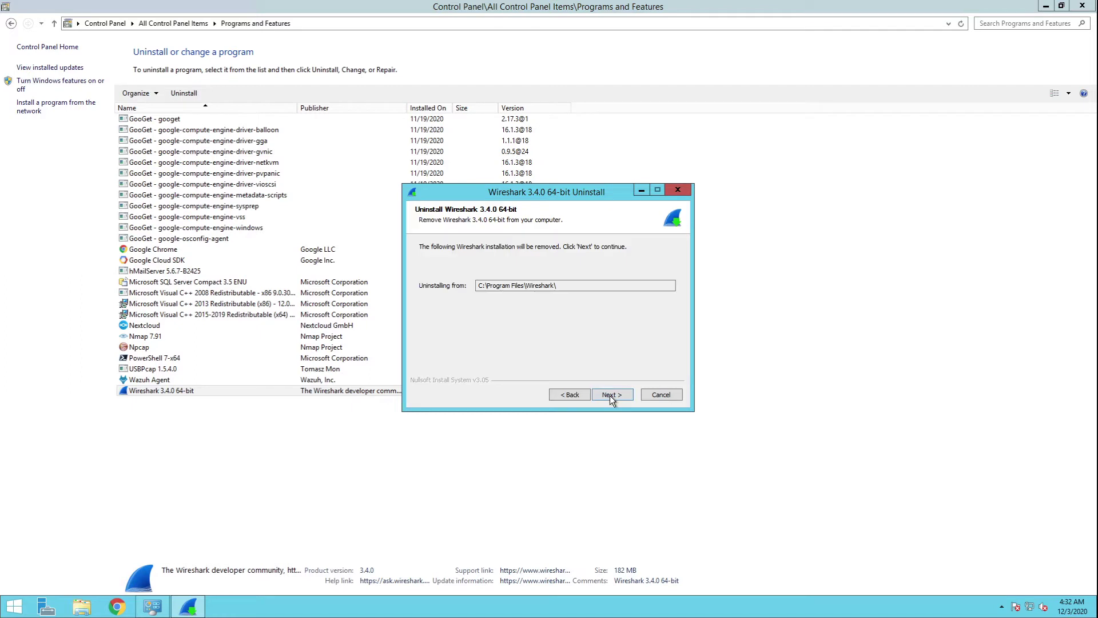
{"action": "left_click", "coordinate": [609, 395]}
{"action": "left_click", "coordinate": [610, 395]}
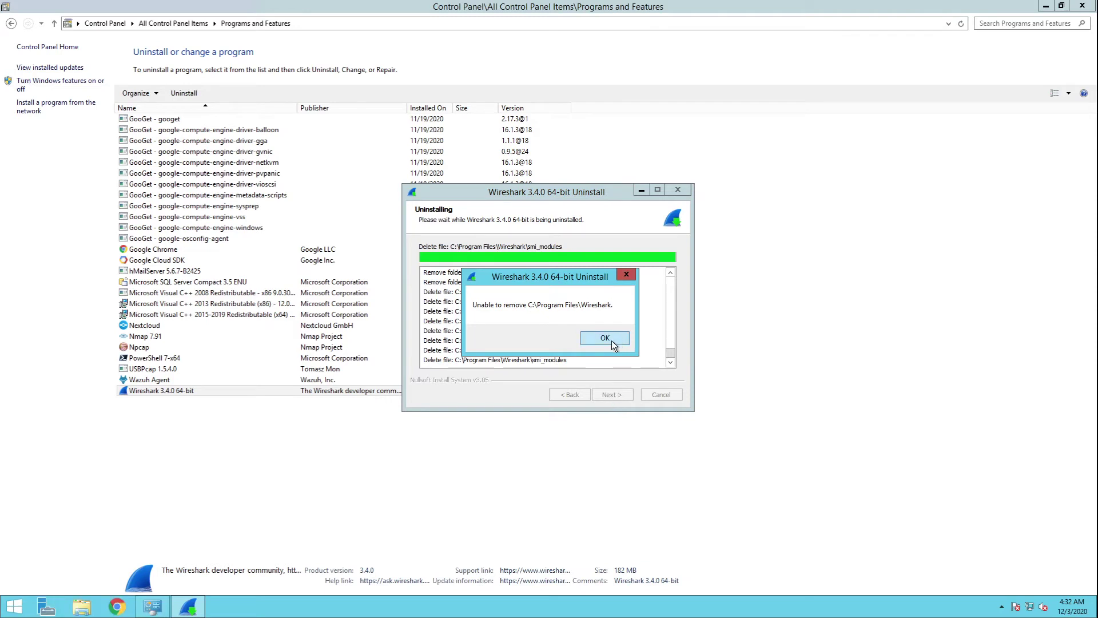
{"action": "left_click", "coordinate": [605, 338]}
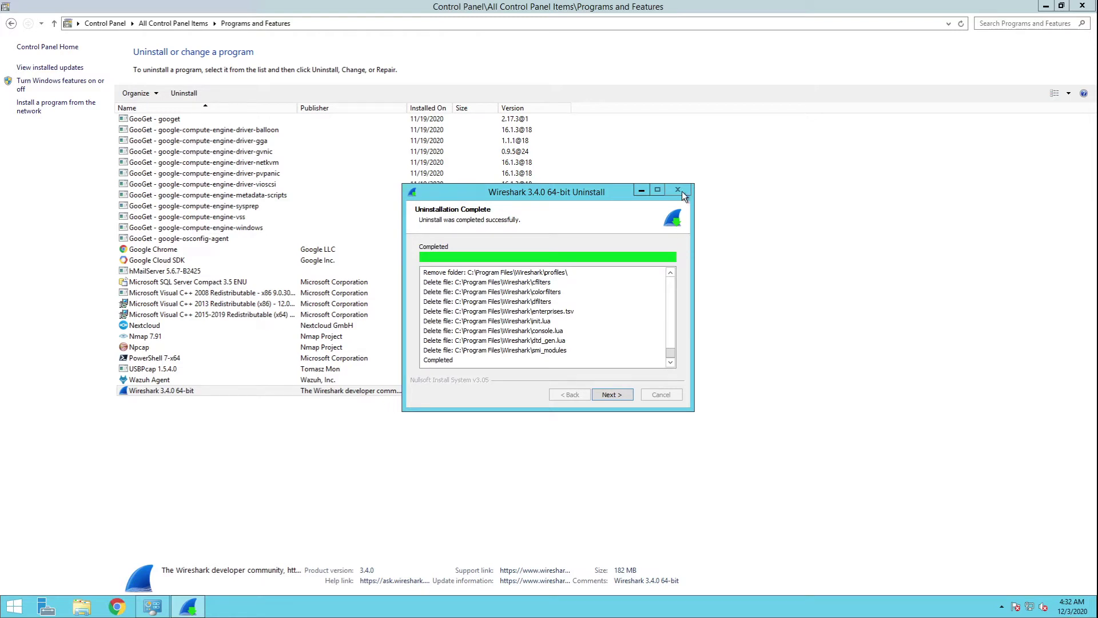
{"action": "left_click", "coordinate": [612, 395]}
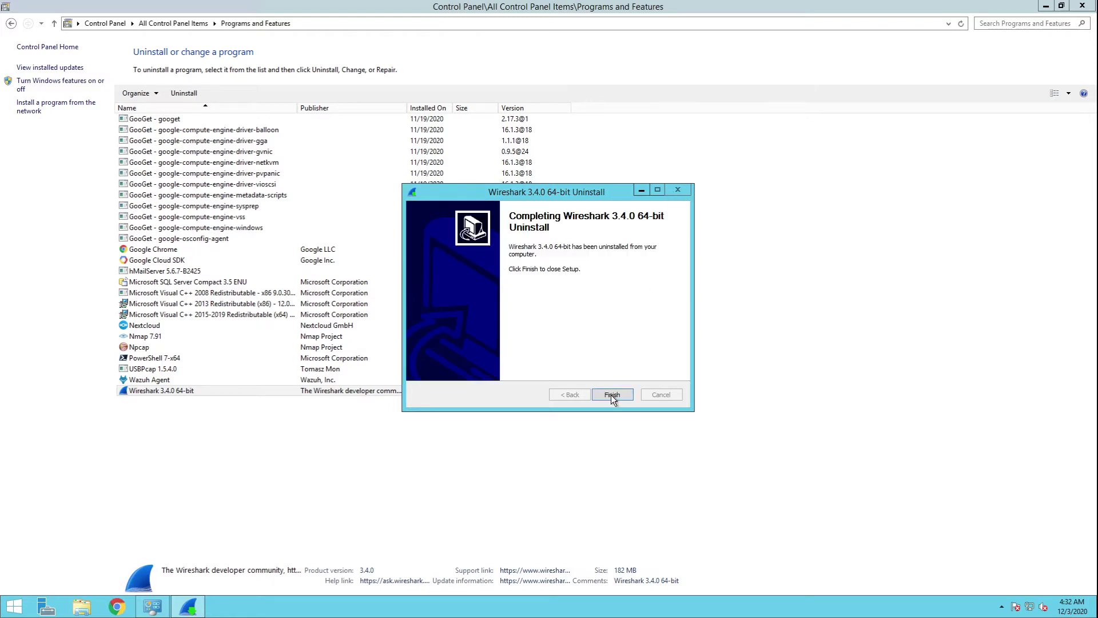
{"action": "left_click", "coordinate": [611, 395]}
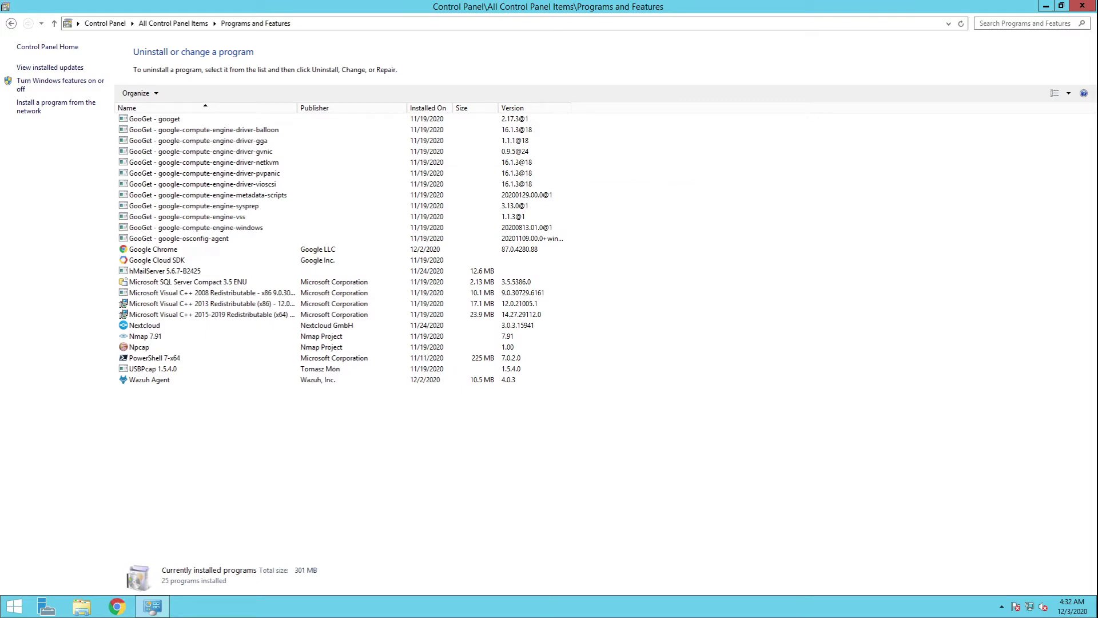
Search for Task Manager and open it
{"action": "key", "text": "super"}
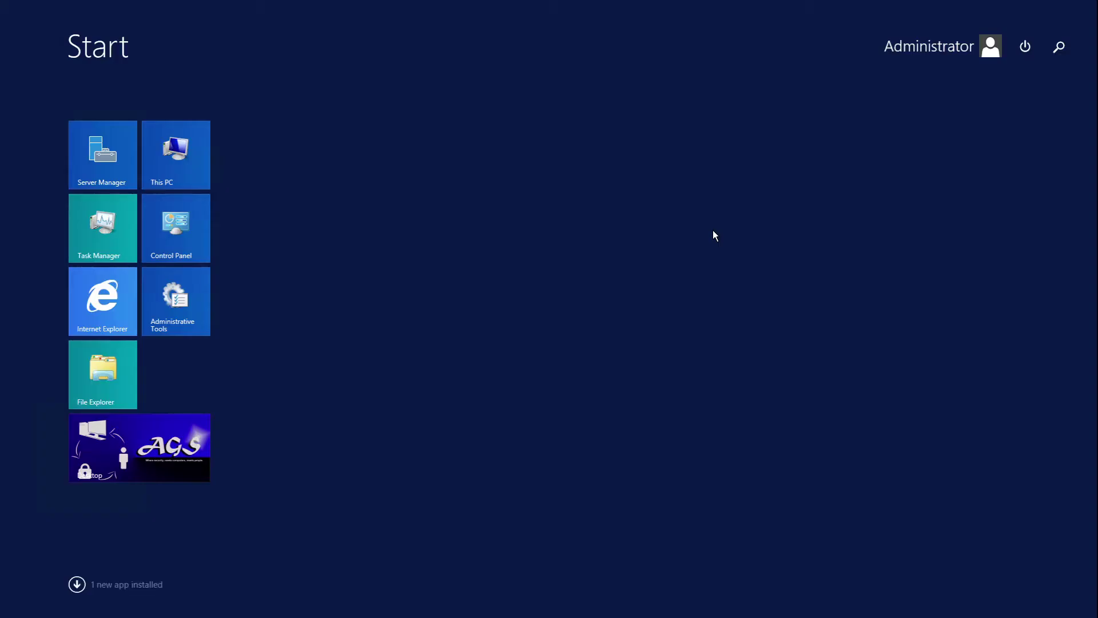
{"action": "type", "text": "task Manager"}
{"action": "key", "text": "Return"}
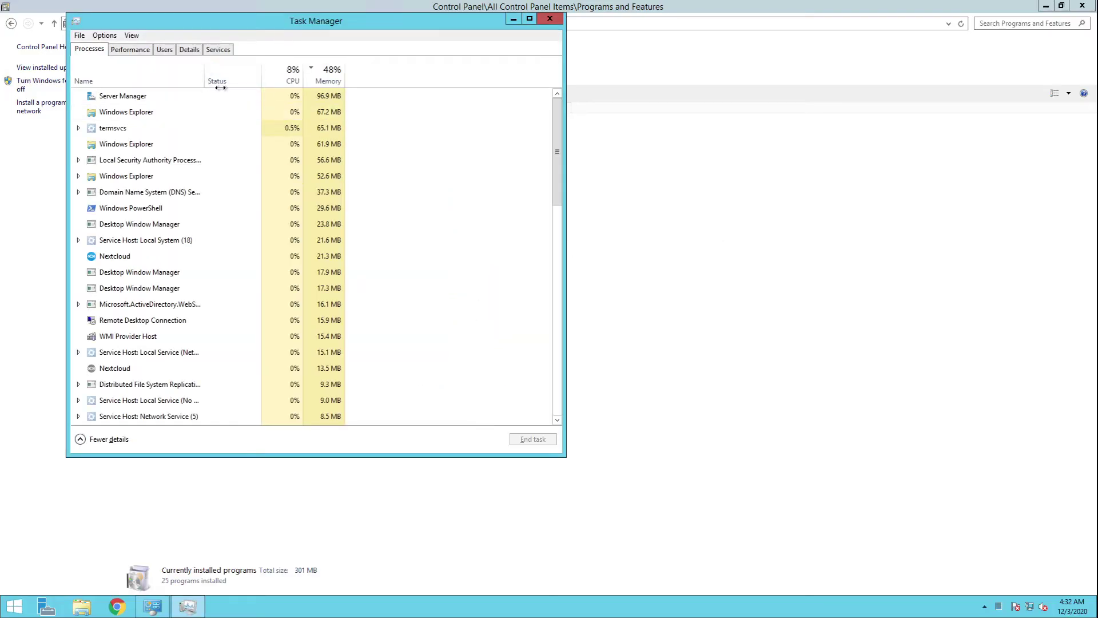
Show the logged-on users and sign off the disconnected Admin2 and Administrator sessions, confirming each sign-out
{"action": "left_click", "coordinate": [166, 49]}
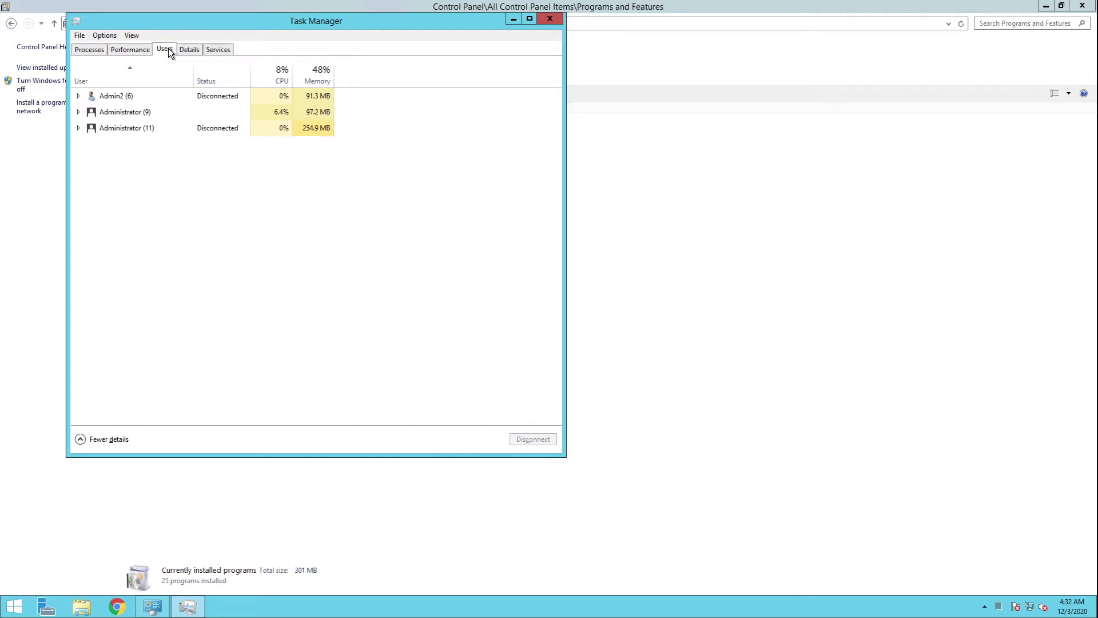
{"action": "right_click", "coordinate": [119, 97]}
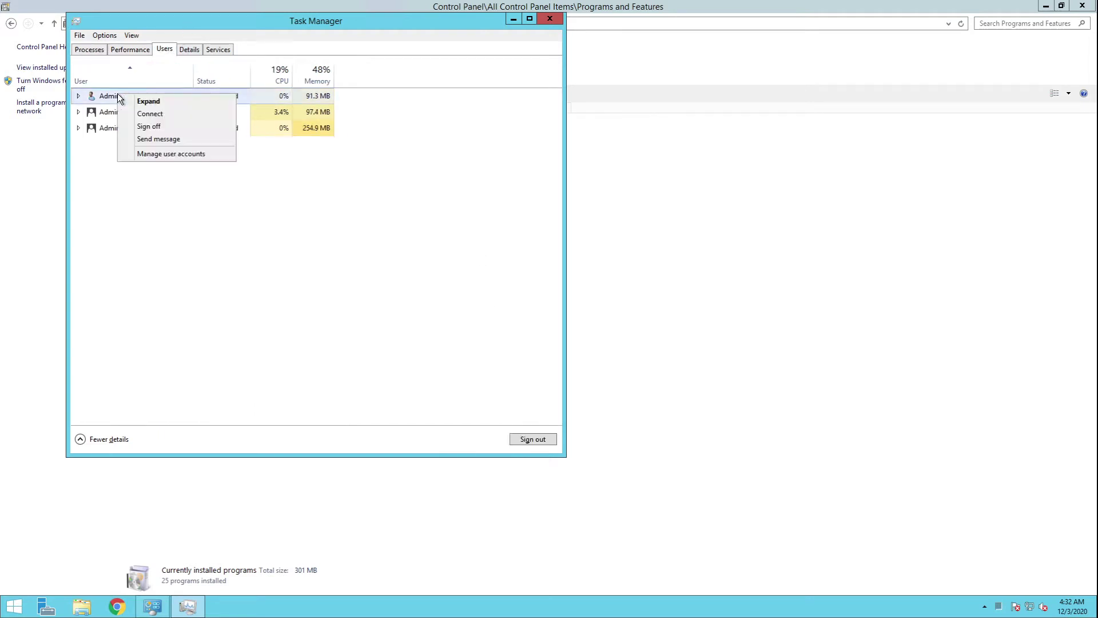
{"action": "left_click", "coordinate": [159, 125]}
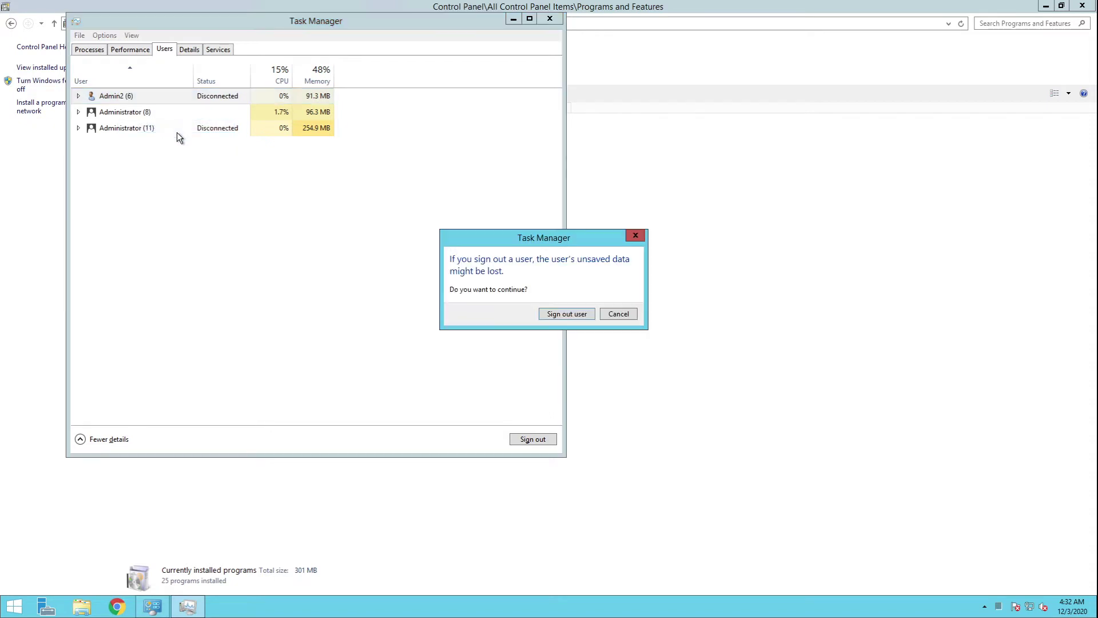
{"action": "left_click", "coordinate": [554, 315]}
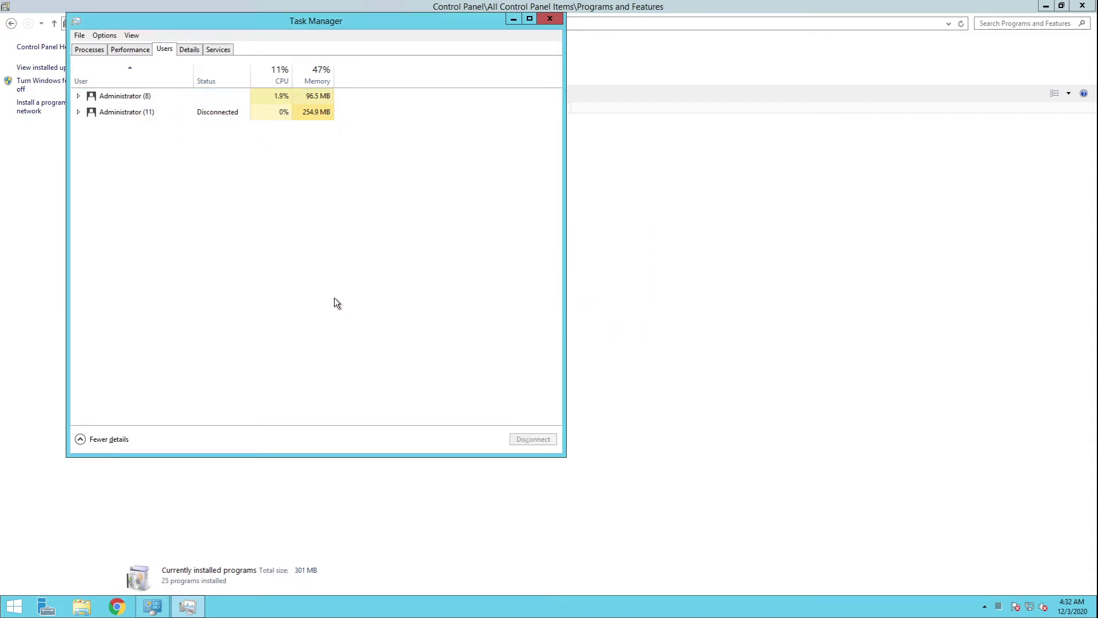
{"action": "right_click", "coordinate": [123, 114]}
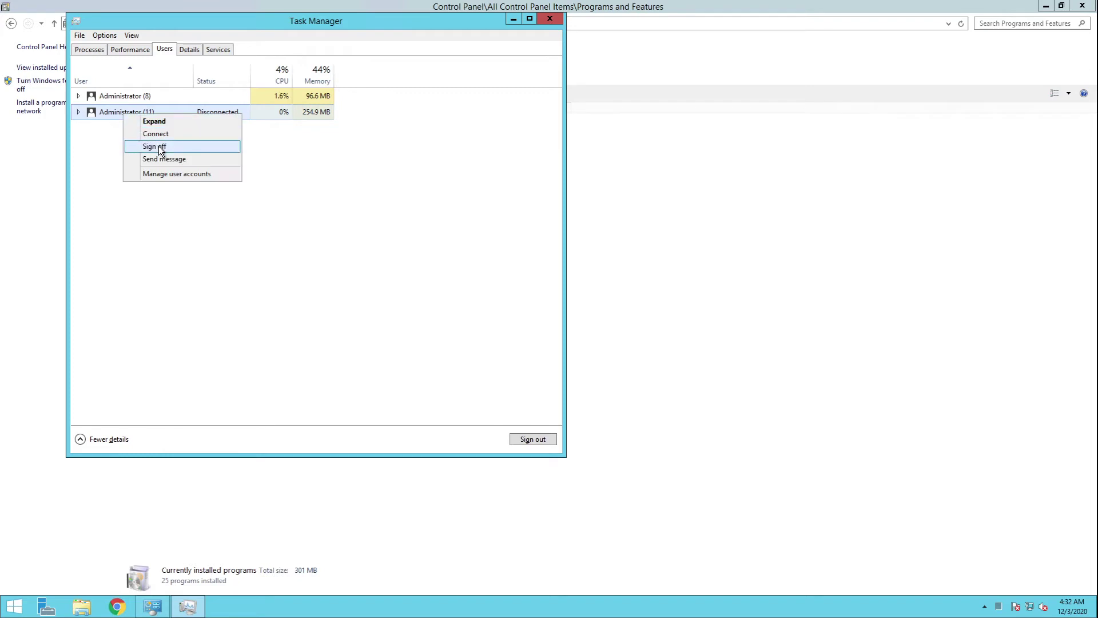
{"action": "left_click", "coordinate": [160, 150]}
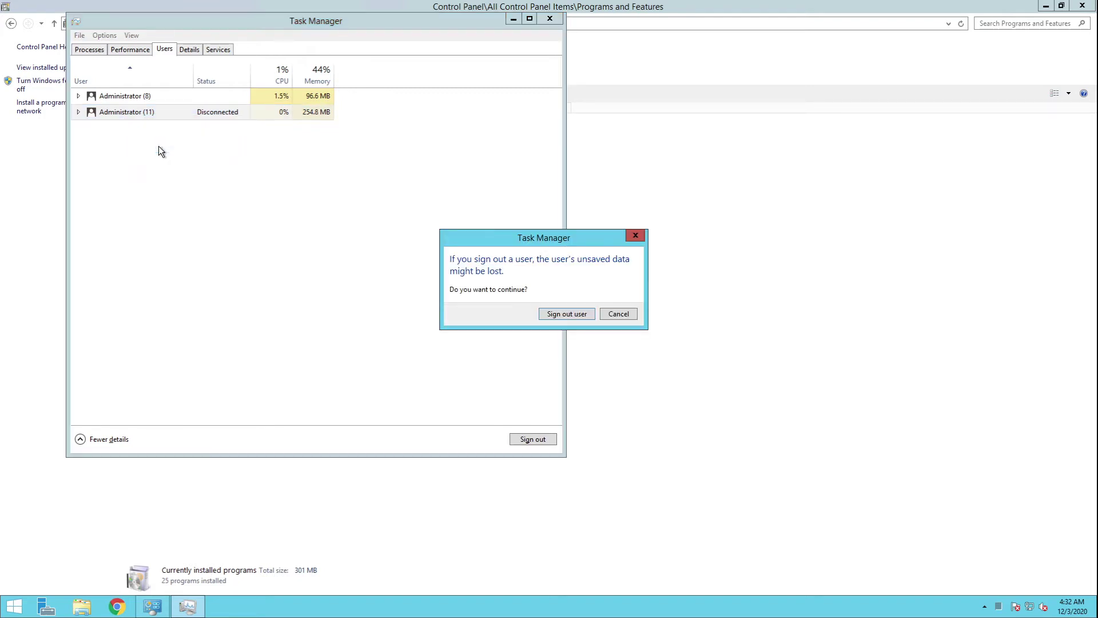
{"action": "left_click", "coordinate": [550, 313]}
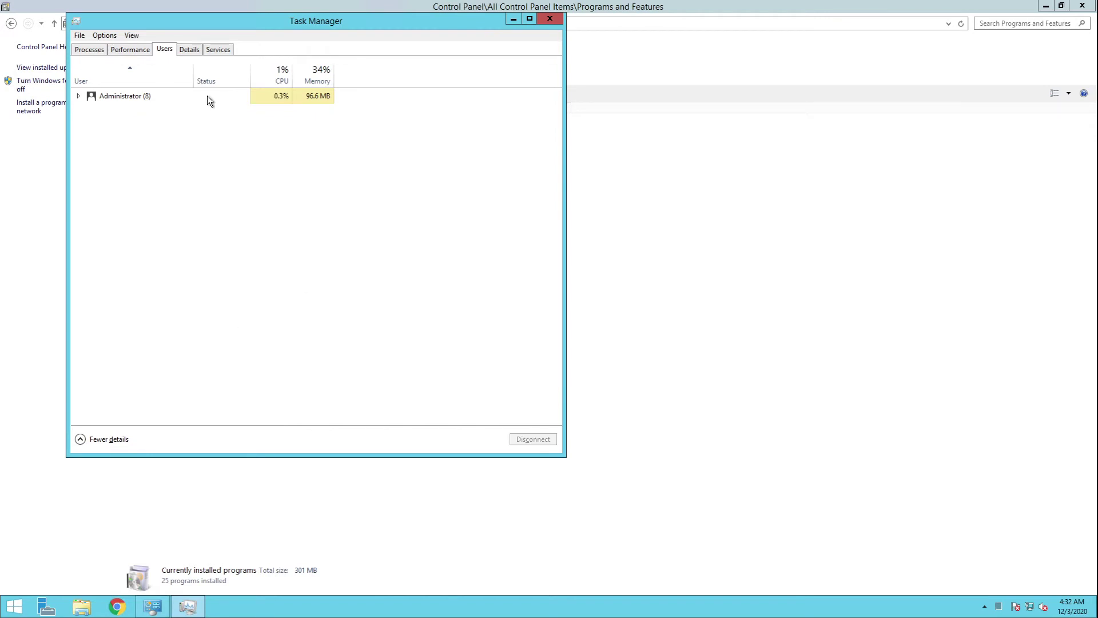
Examine the processes running under the remaining Administrator session, with full process names shown, and close Task Manager
{"action": "left_click", "coordinate": [78, 97]}
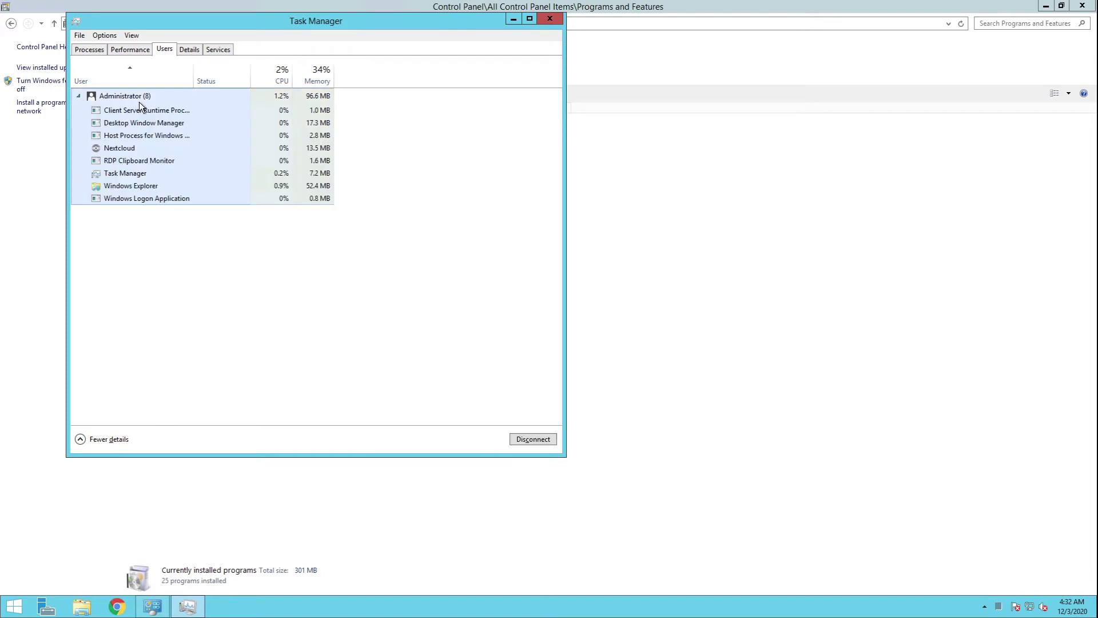
{"action": "double_click", "coordinate": [193, 76]}
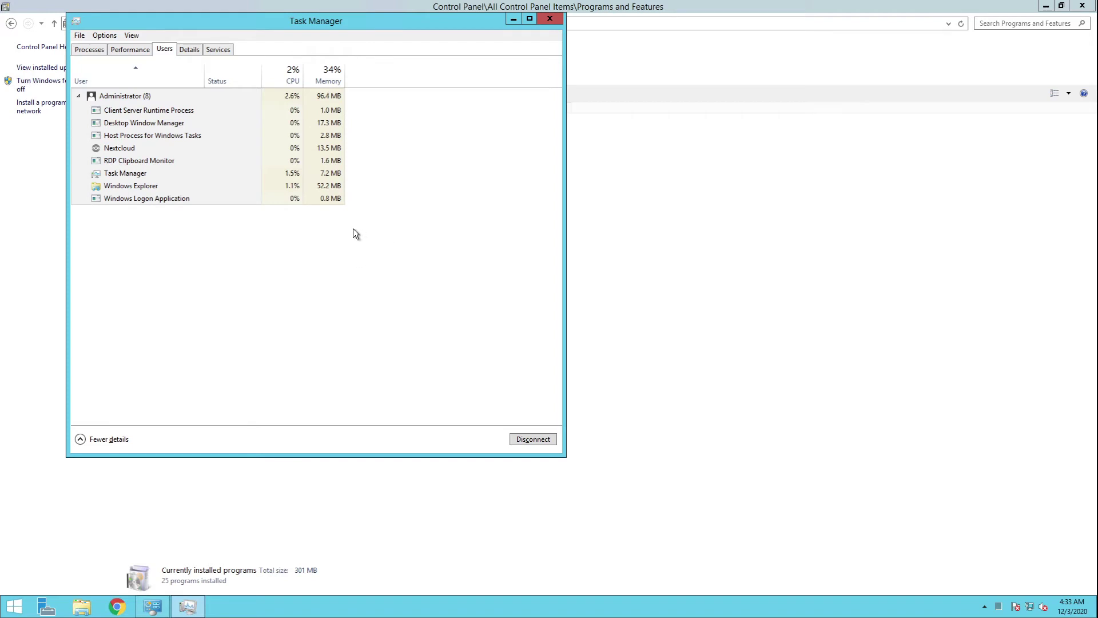
{"action": "left_click", "coordinate": [549, 19]}
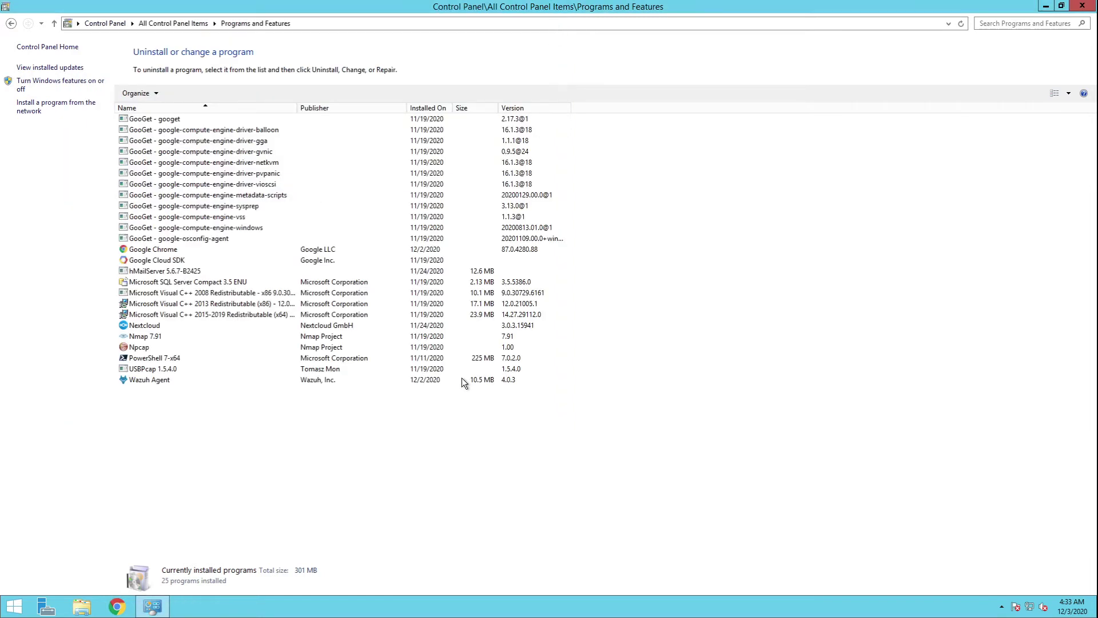
Uninstall Nmap 7.91 from the installed programs and close its finished uninstall wizard
{"action": "left_click", "coordinate": [183, 337]}
{"action": "right_click", "coordinate": [184, 338]}
{"action": "left_click", "coordinate": [213, 344]}
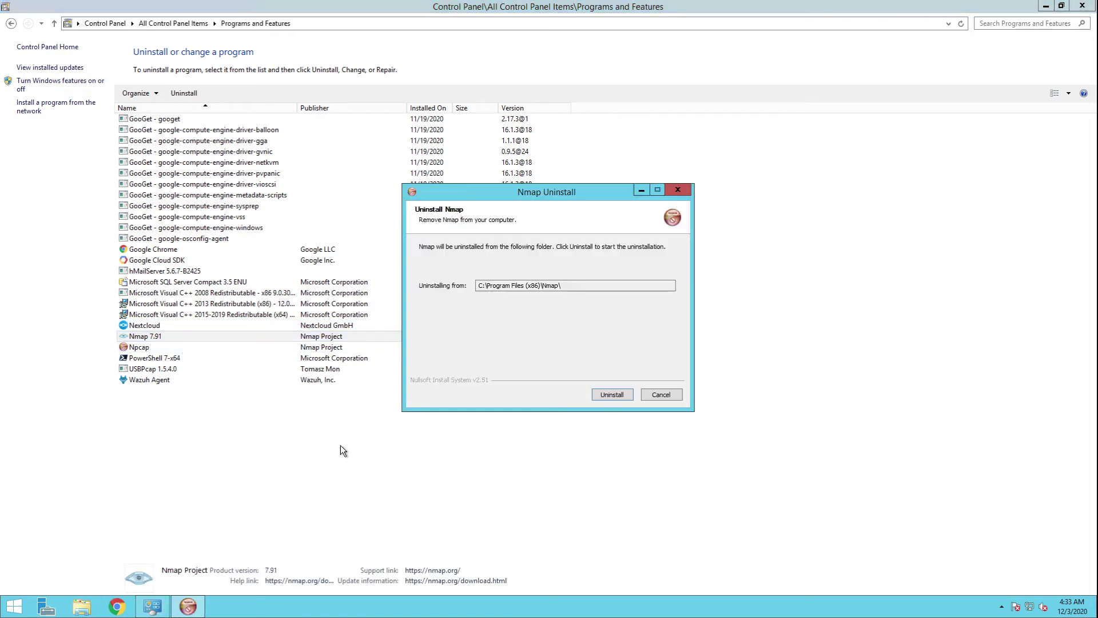
{"action": "left_click", "coordinate": [621, 397]}
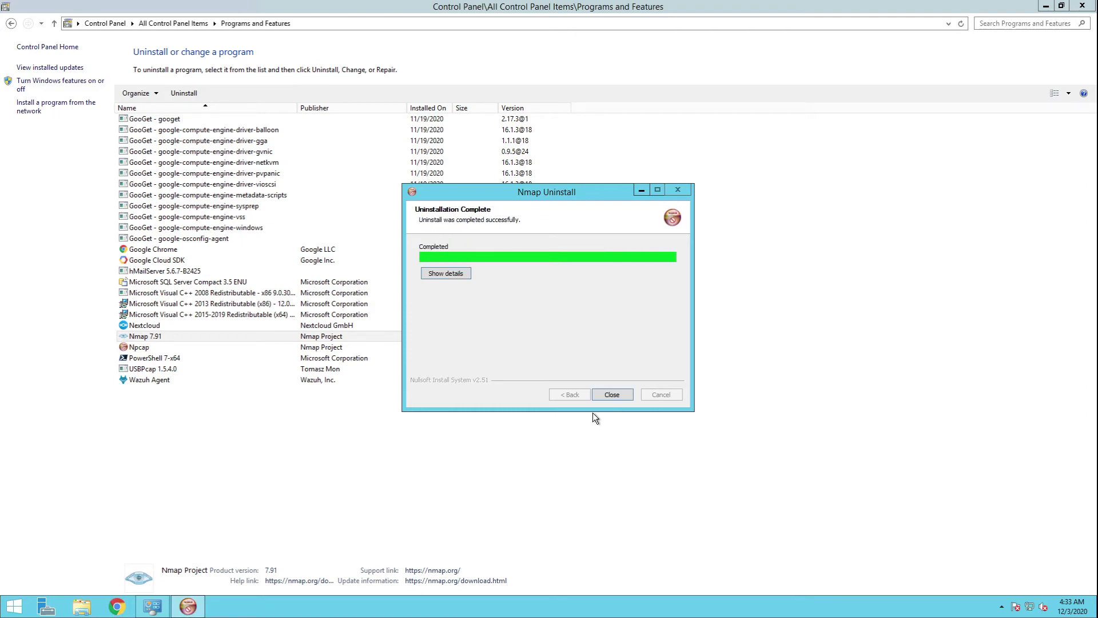
{"action": "left_click", "coordinate": [609, 394]}
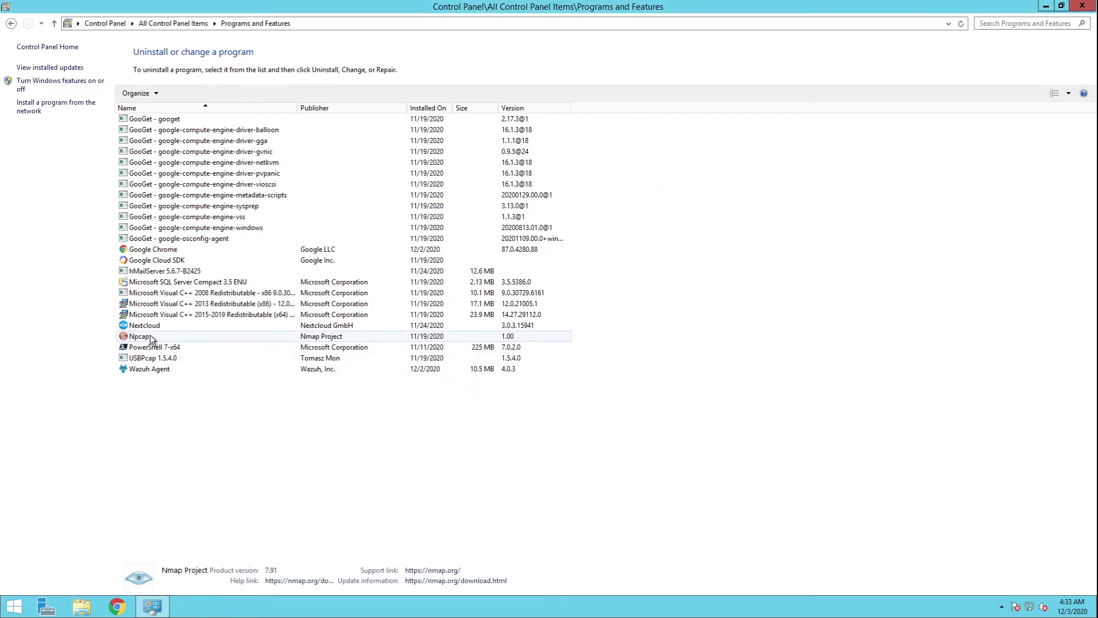
Uninstall Npcap from the installed programs and close its finished uninstall wizard
{"action": "left_click", "coordinate": [147, 340]}
{"action": "right_click", "coordinate": [147, 341]}
{"action": "left_click", "coordinate": [197, 350]}
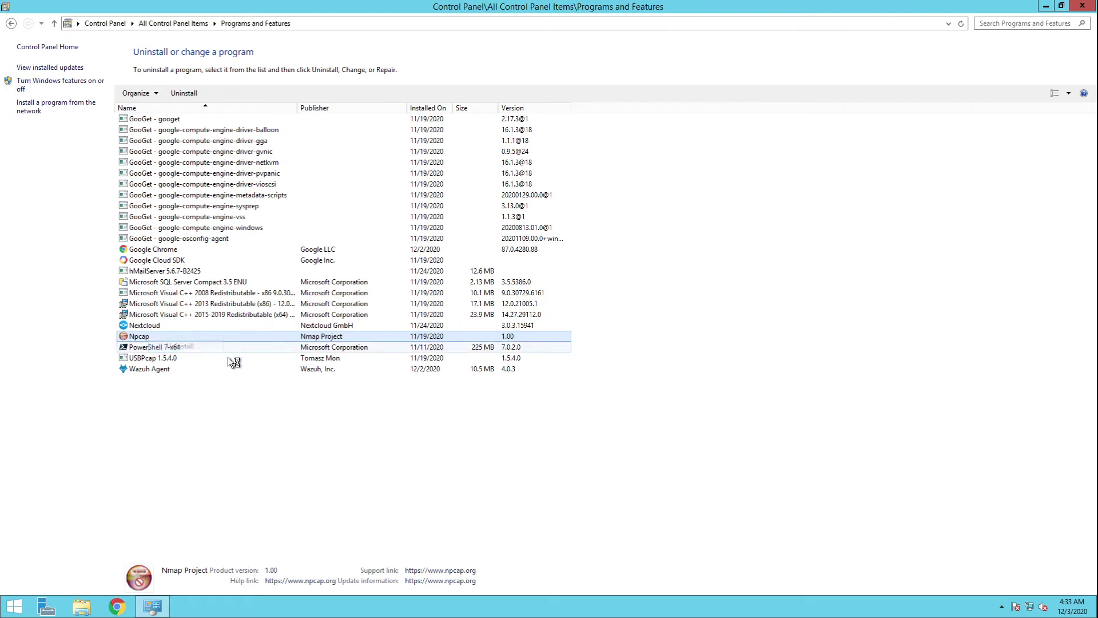
{"action": "left_click", "coordinate": [608, 394]}
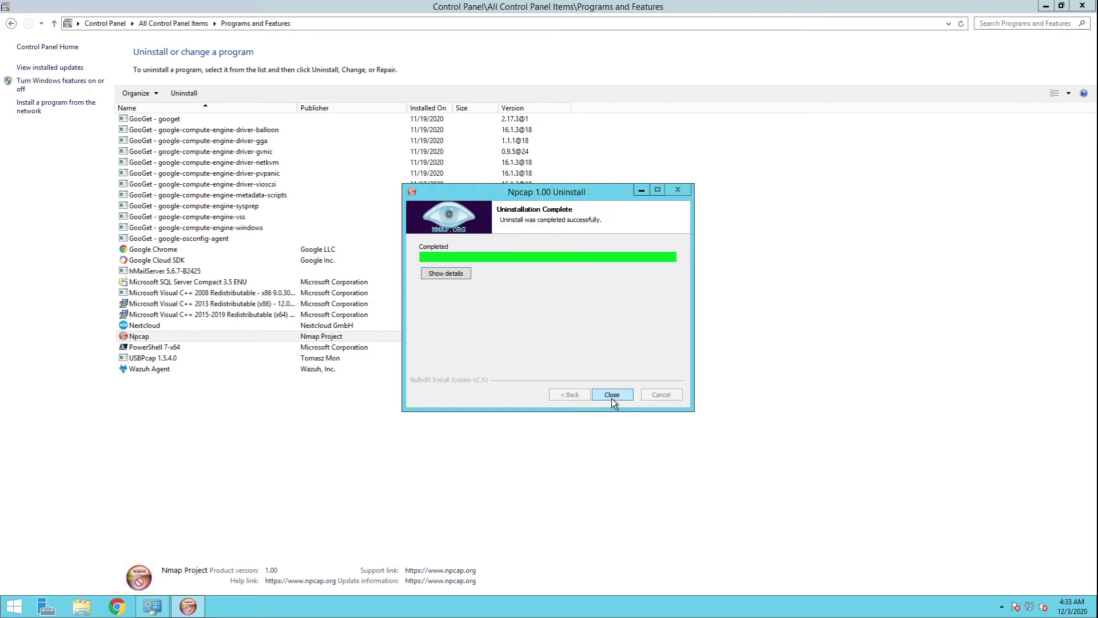
{"action": "left_click", "coordinate": [610, 395]}
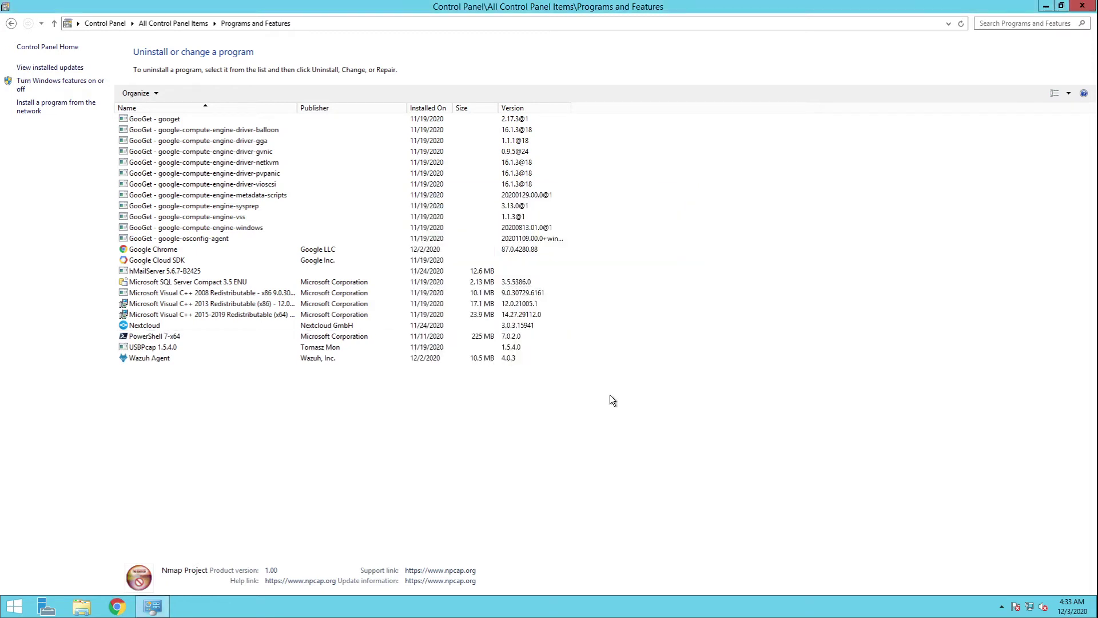
Uninstall USBPcap 1.5.4.0 from the installed programs and close its uninstall wizard
{"action": "right_click", "coordinate": [150, 350]}
{"action": "left_click", "coordinate": [181, 355]}
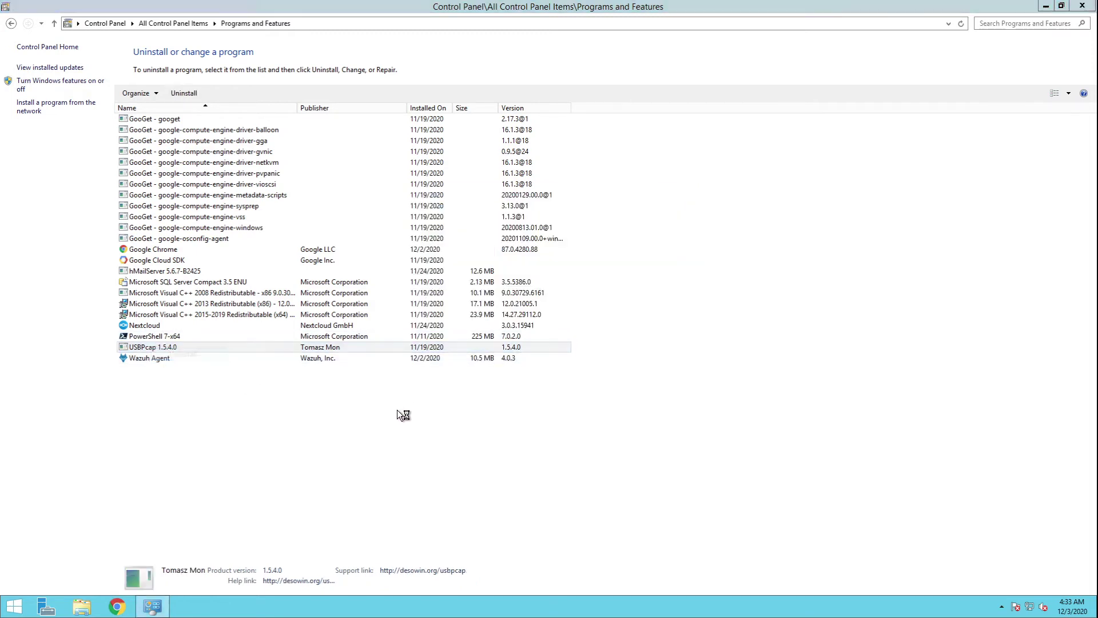
{"action": "left_click", "coordinate": [635, 368]}
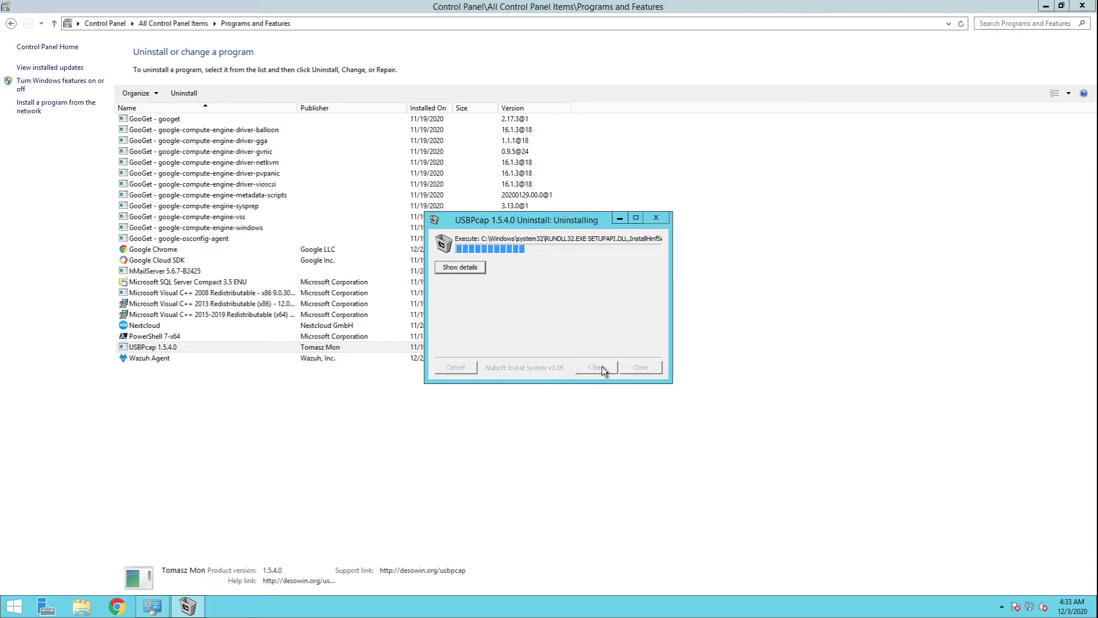
{"action": "left_click", "coordinate": [639, 367]}
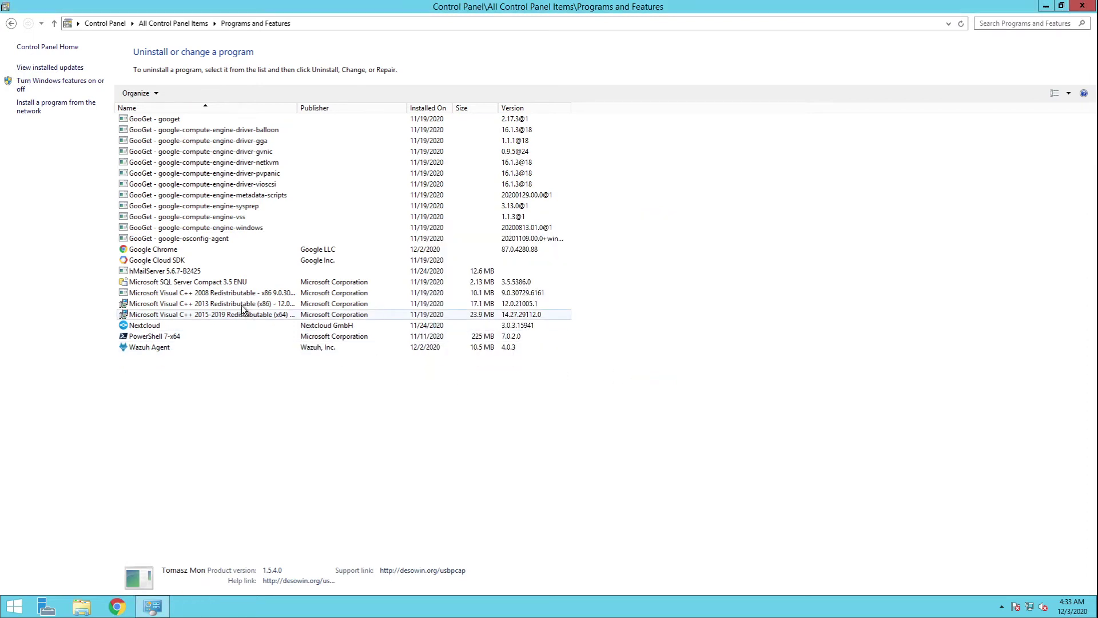
Uninstall Google Chrome without also deleting its browsing data
{"action": "right_click", "coordinate": [183, 252]}
{"action": "left_click", "coordinate": [200, 260]}
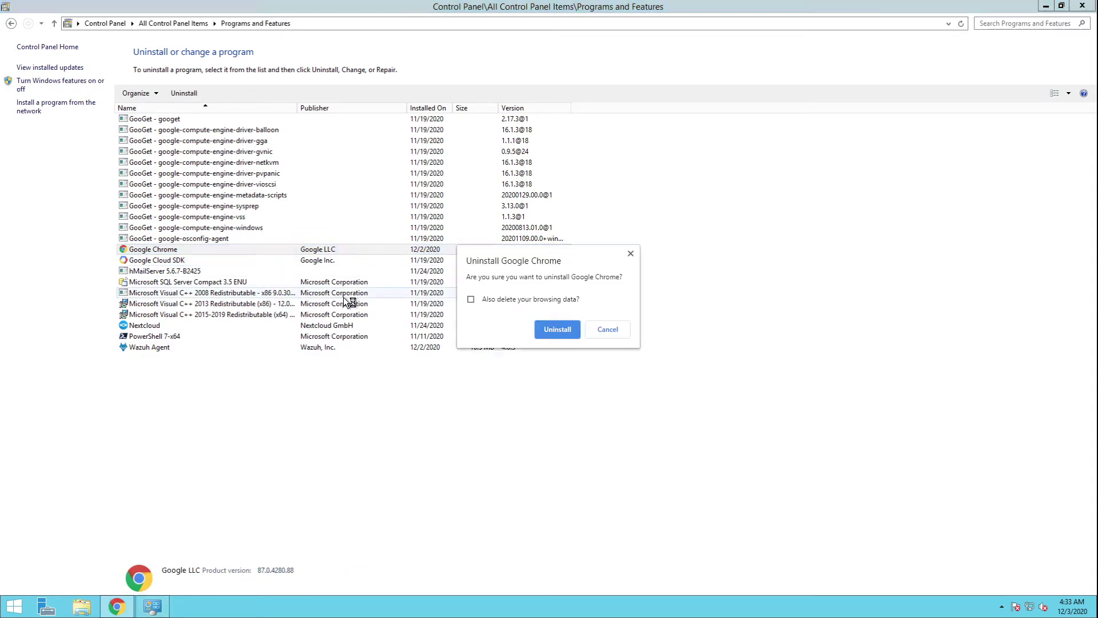
{"action": "left_click", "coordinate": [557, 330]}
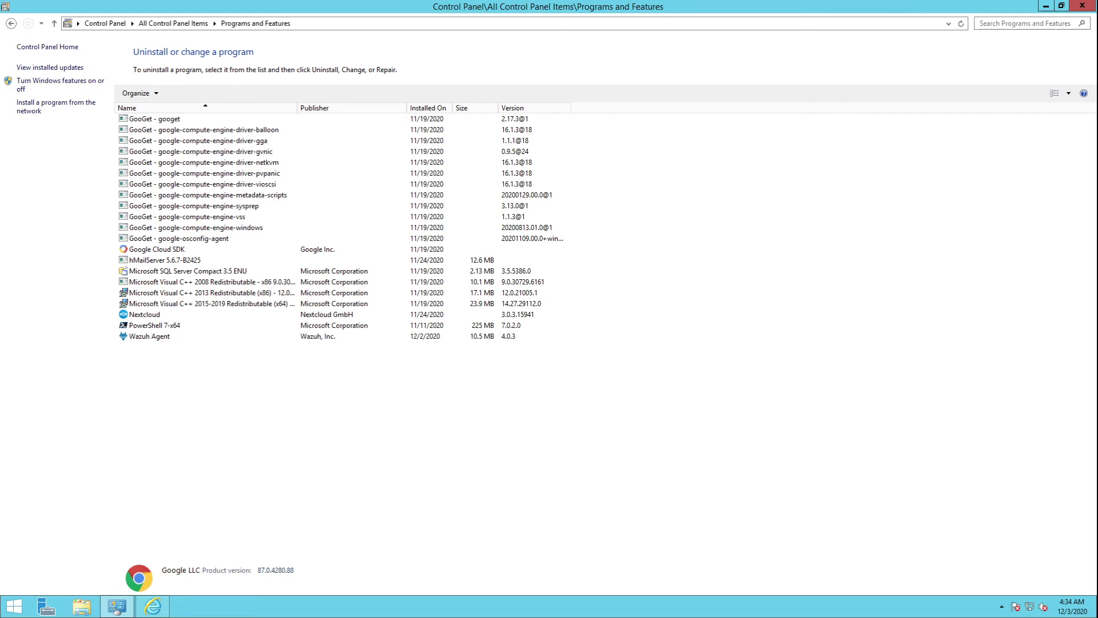
Uninstall hMailServer 5.6.7-B2425, confirming the removal of all its components
{"action": "left_click", "coordinate": [155, 261]}
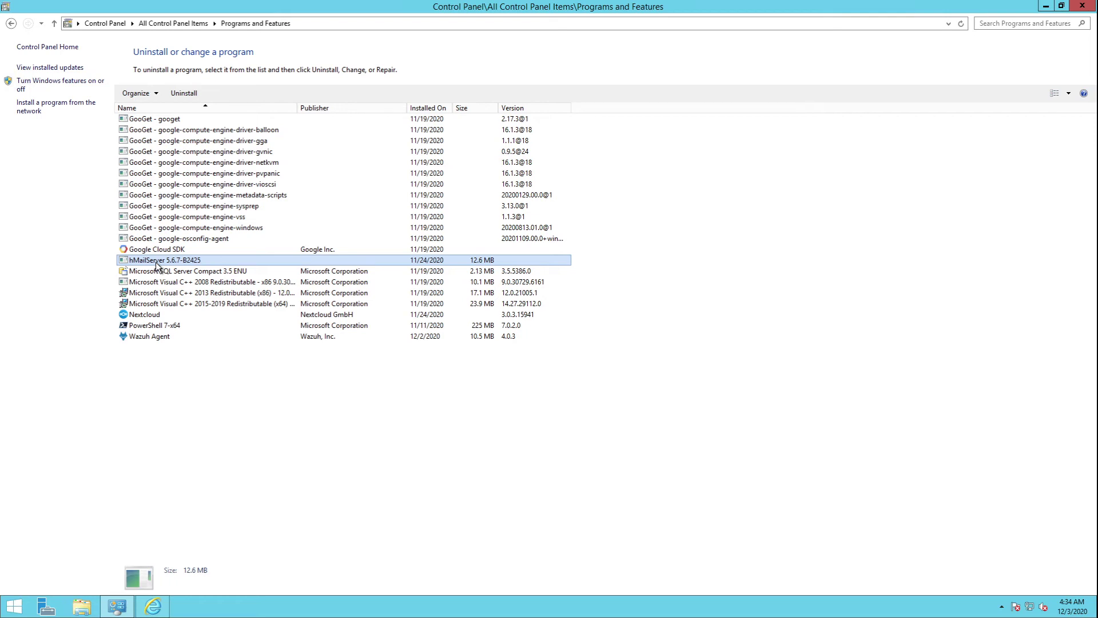
{"action": "right_click", "coordinate": [155, 263]}
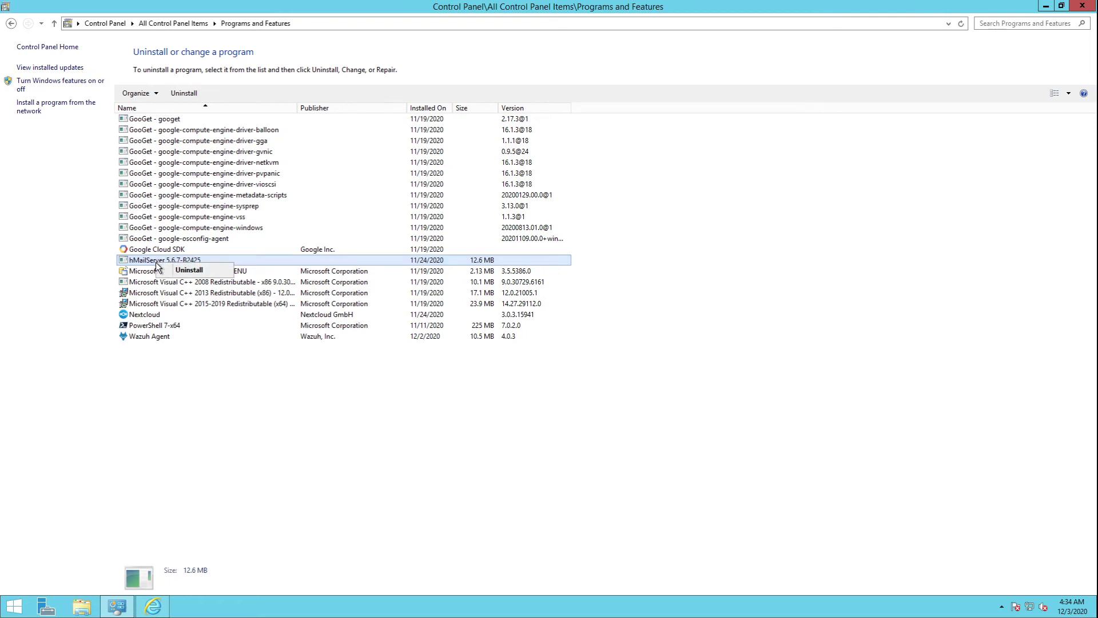
{"action": "left_click", "coordinate": [192, 270]}
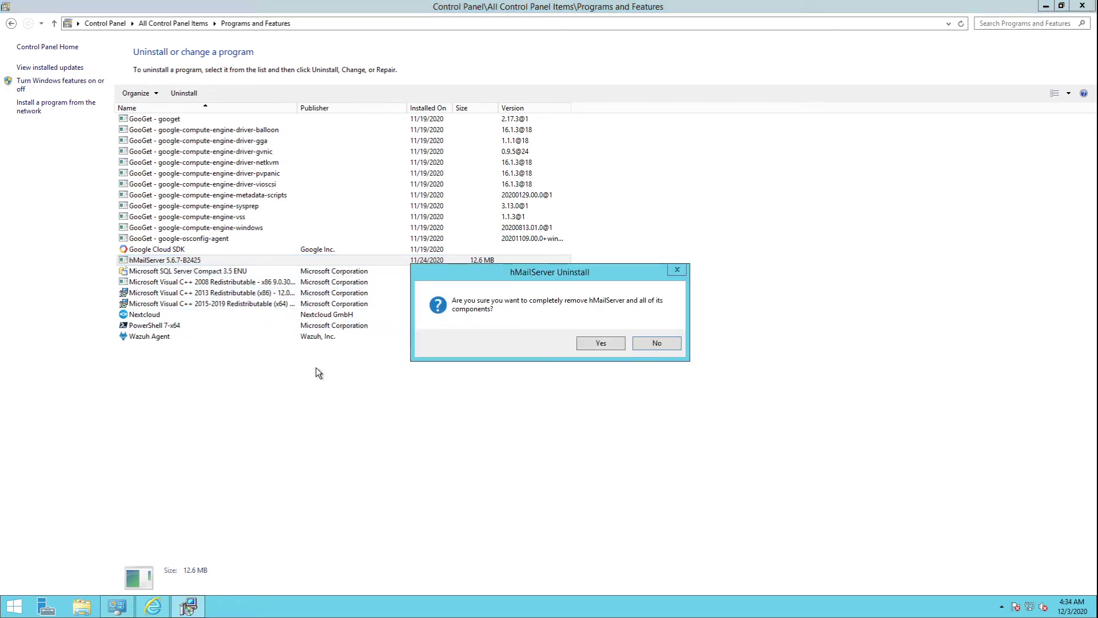
{"action": "left_click", "coordinate": [608, 342]}
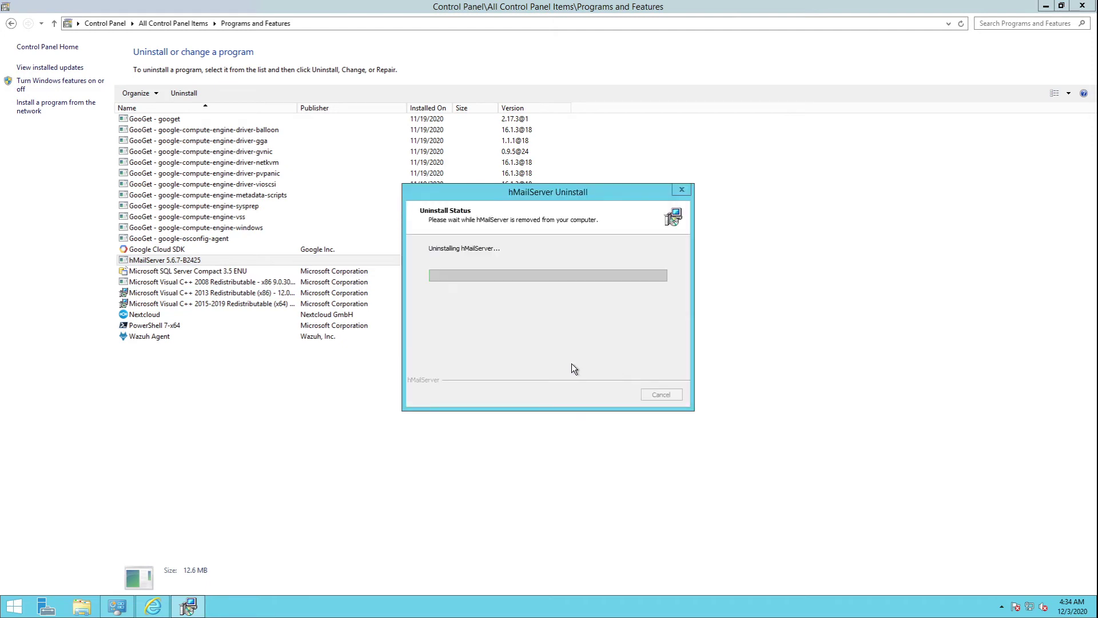
Switch to Internet Explorer, search the web for "zenmap download", and open the nmap.org Download result
{"action": "mouse_move", "coordinate": [154, 605]}
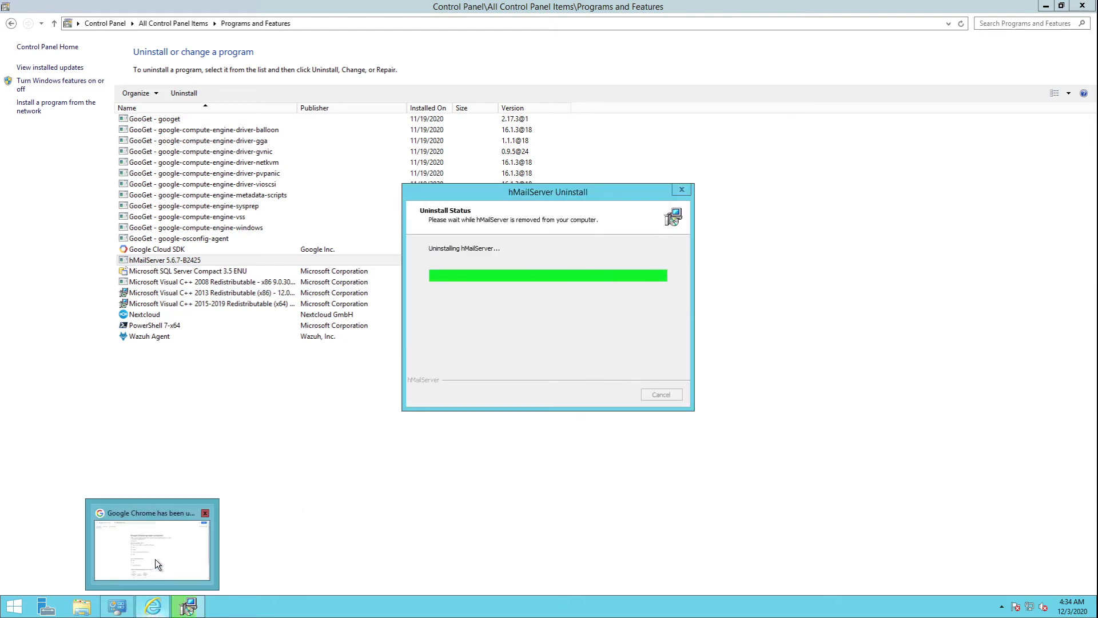
{"action": "left_click", "coordinate": [156, 564]}
{"action": "left_click", "coordinate": [265, 19]}
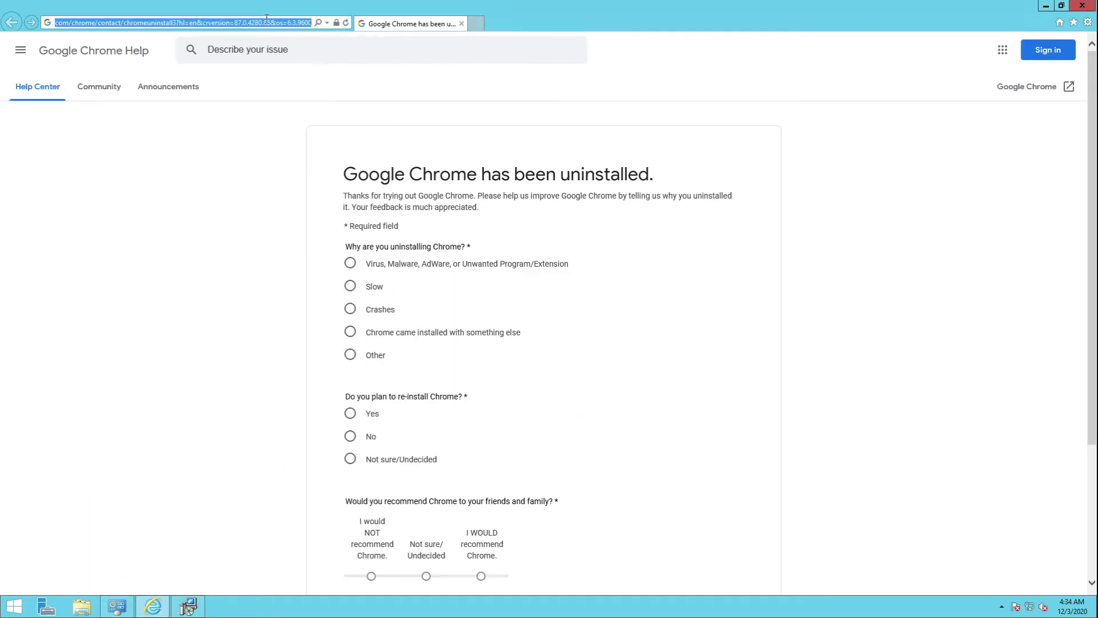
{"action": "type", "text": "zenmap d"}
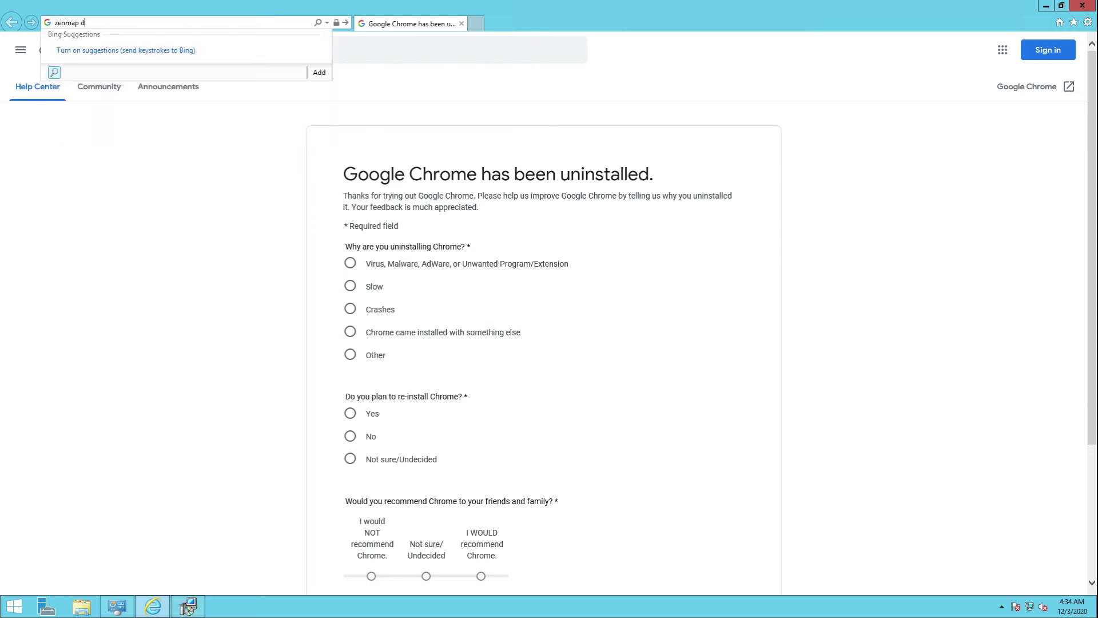
{"action": "type", "text": "ownload"}
{"action": "key", "text": "Return"}
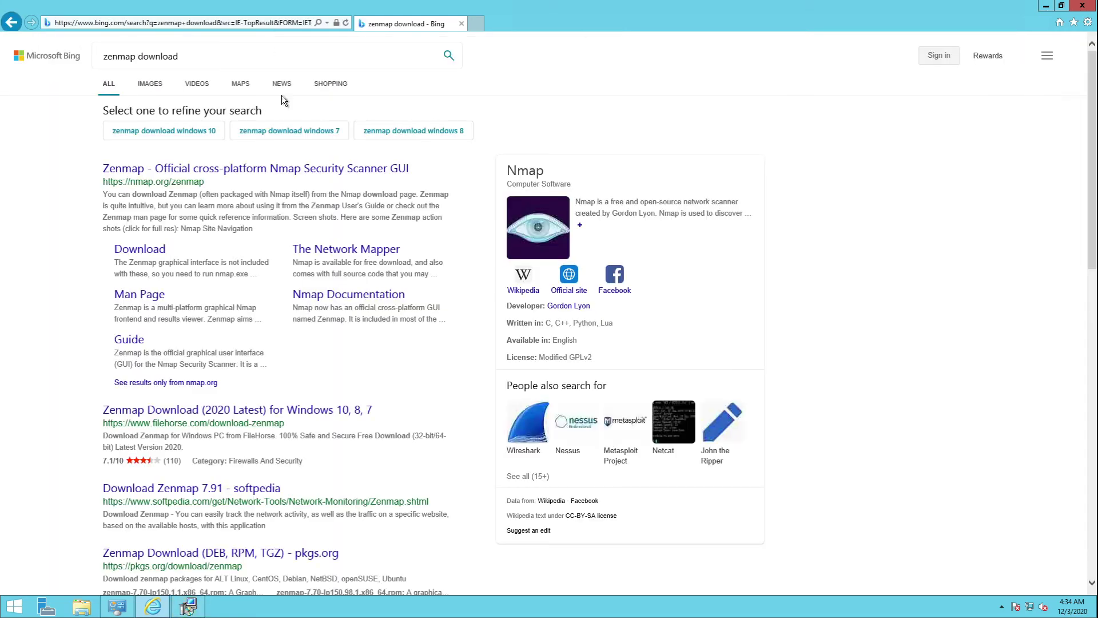
{"action": "left_click", "coordinate": [157, 254]}
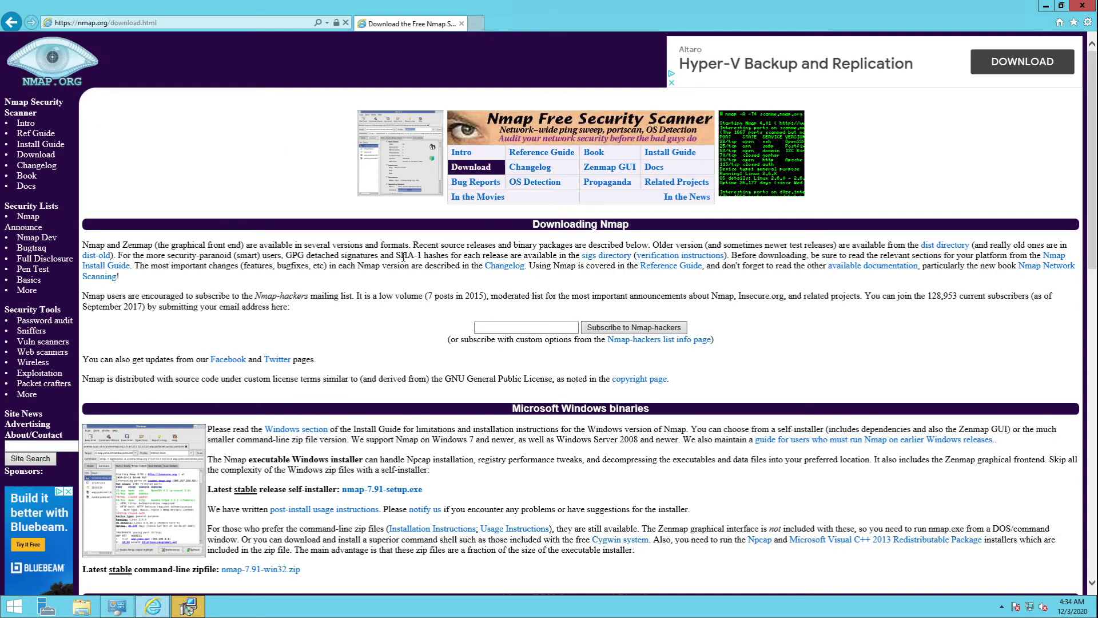
Download and run the stable Windows self-installer nmap-7.91-setup.exe, dismissing the download of the command-line zip file
{"action": "scroll", "coordinate": [403, 258], "scroll_direction": "down", "scroll_amount": 10}
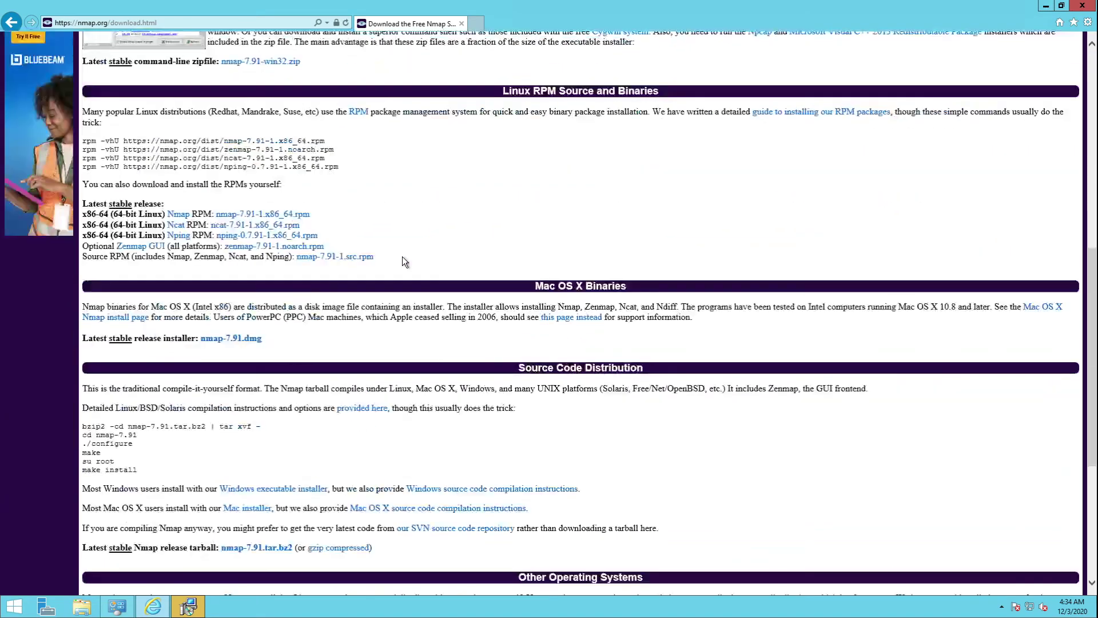
{"action": "scroll", "coordinate": [403, 256], "scroll_direction": "up", "scroll_amount": 5}
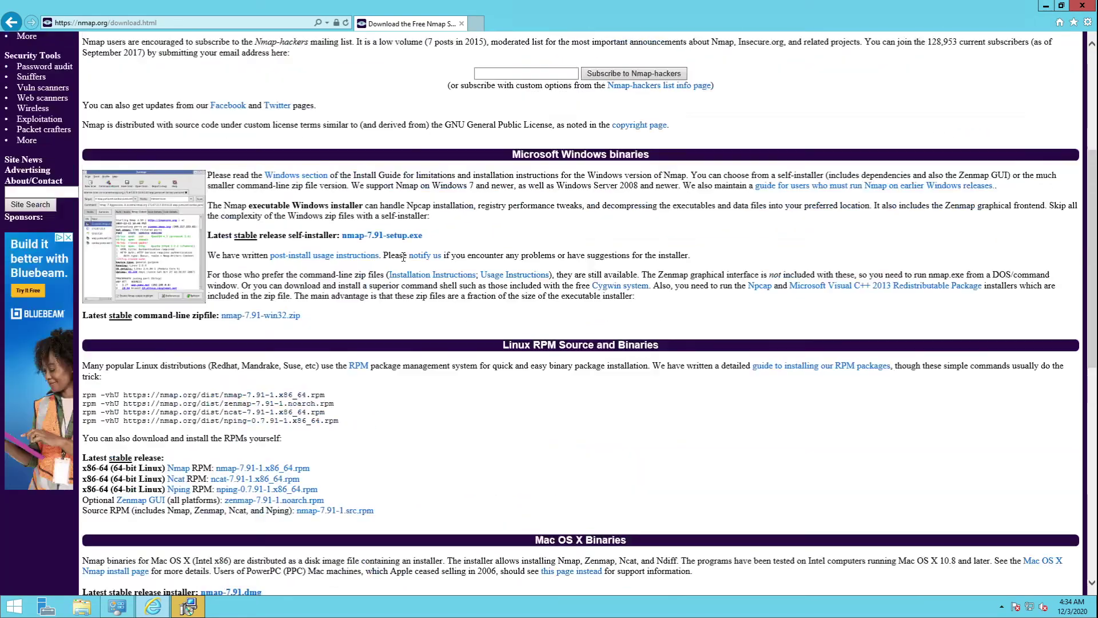
{"action": "left_click", "coordinate": [237, 318]}
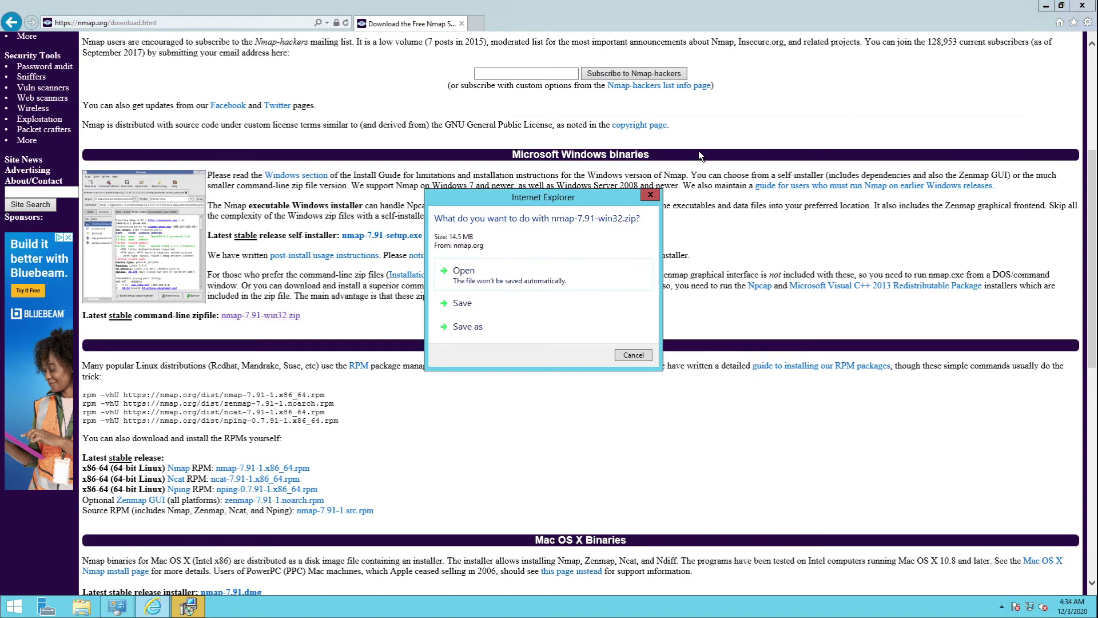
{"action": "left_click", "coordinate": [649, 196]}
{"action": "left_click", "coordinate": [360, 235]}
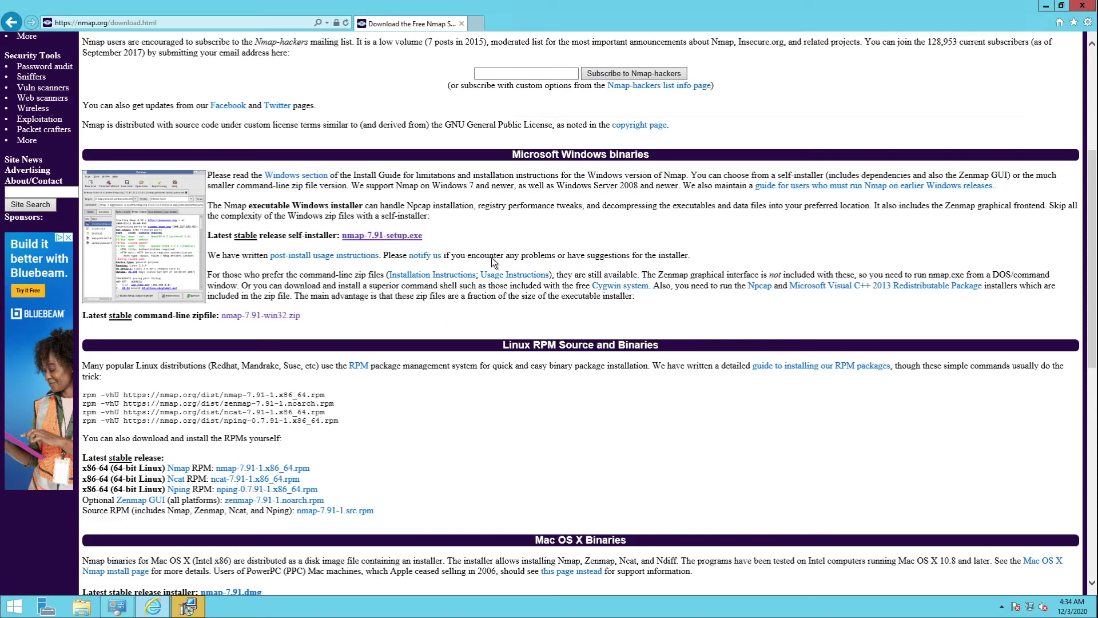
{"action": "left_click", "coordinate": [704, 581]}
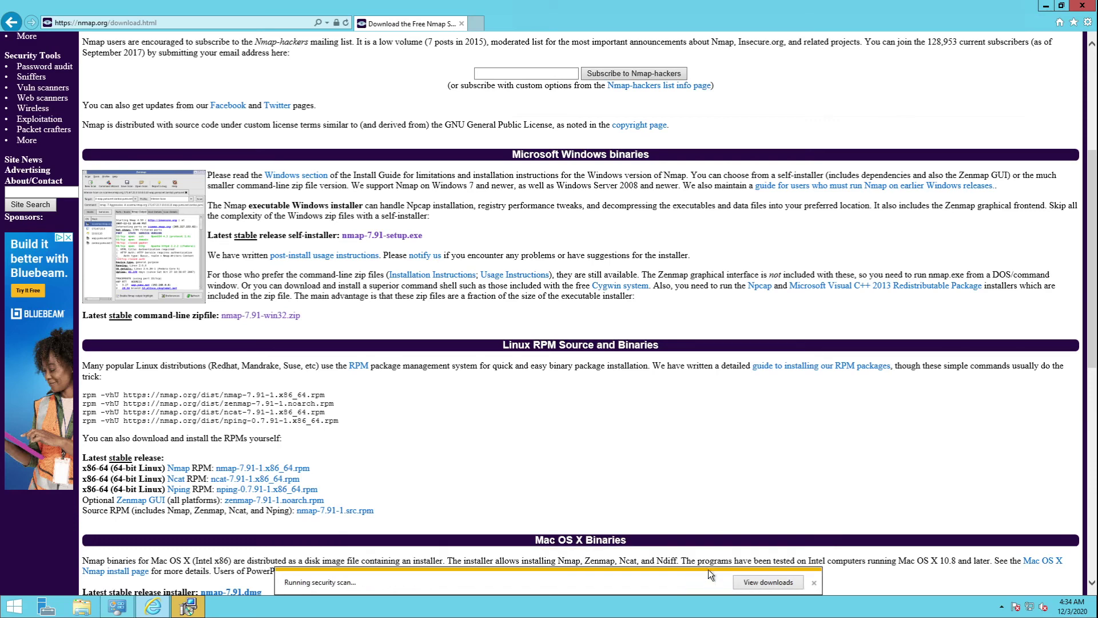
Install Nmap with all its components selected, accept the Npcap 1.00 license, and install Npcap in WinPcap API-compatible mode
{"action": "left_click", "coordinate": [614, 399]}
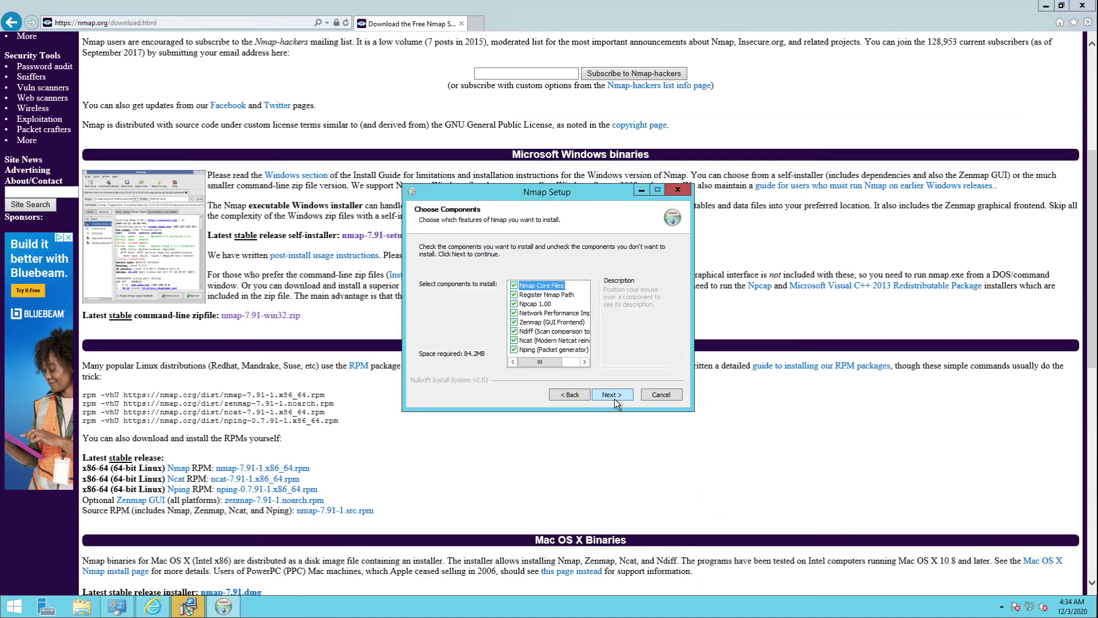
{"action": "left_click", "coordinate": [614, 400]}
{"action": "left_click", "coordinate": [614, 399]}
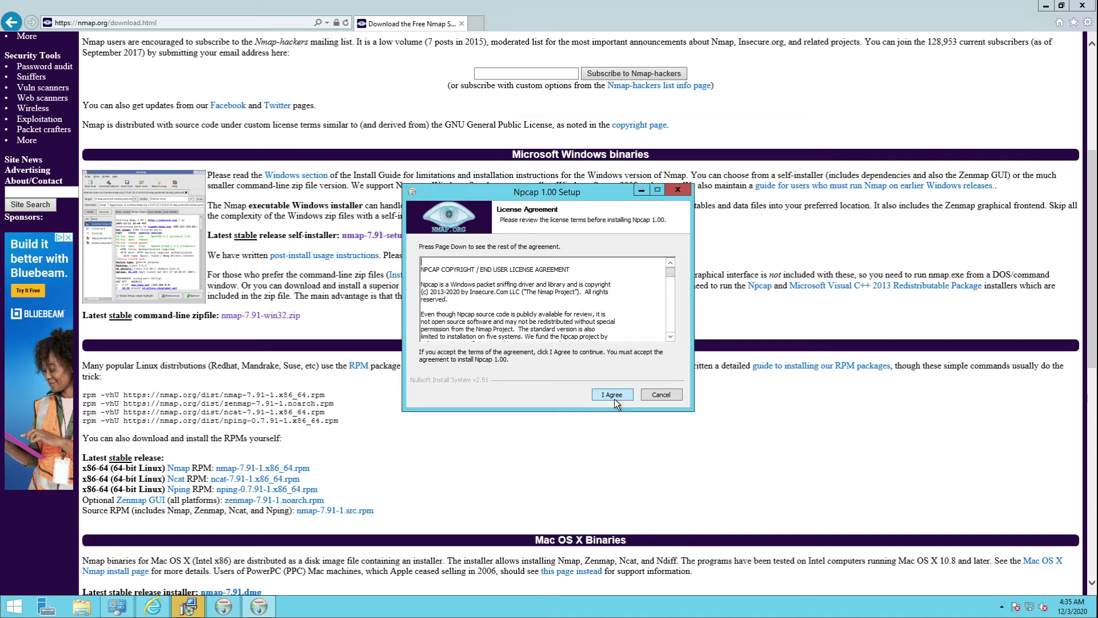
{"action": "left_click", "coordinate": [615, 399]}
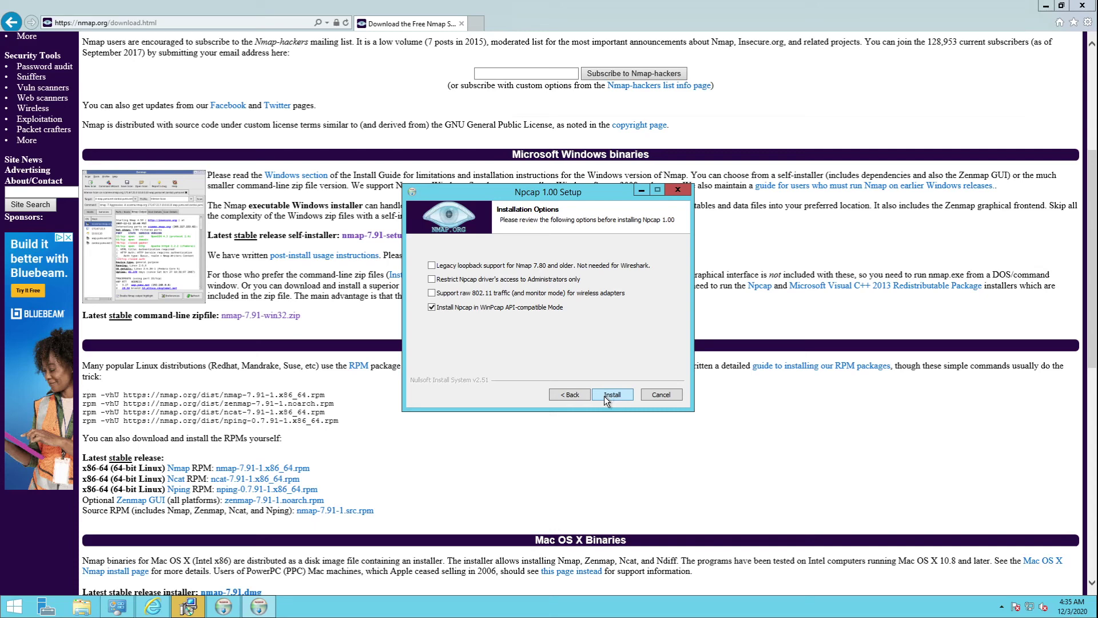
{"action": "left_click", "coordinate": [603, 396]}
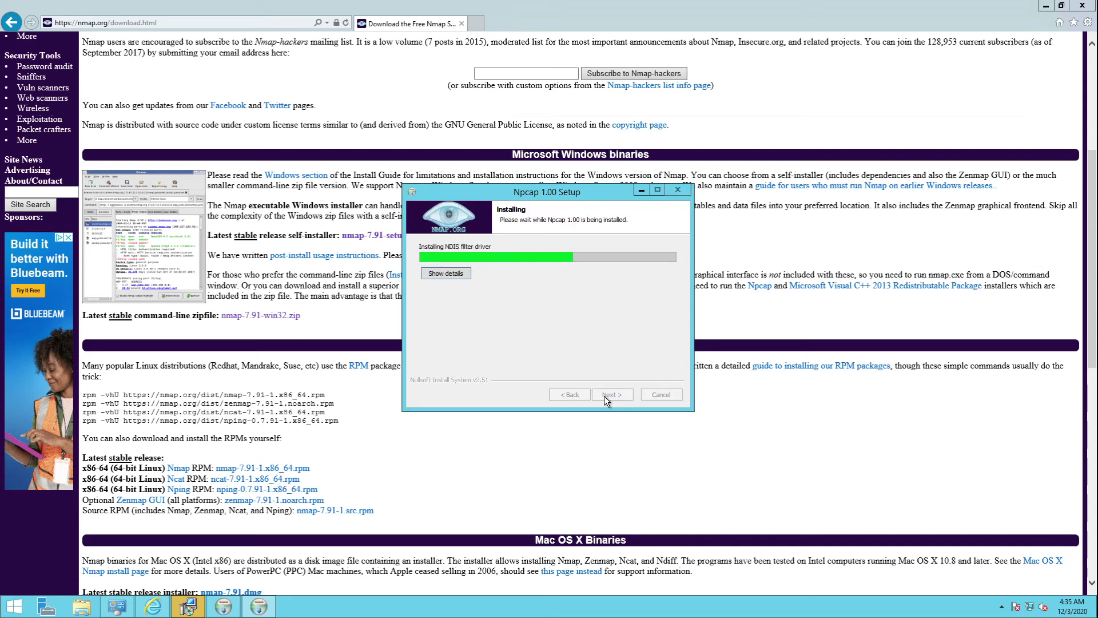